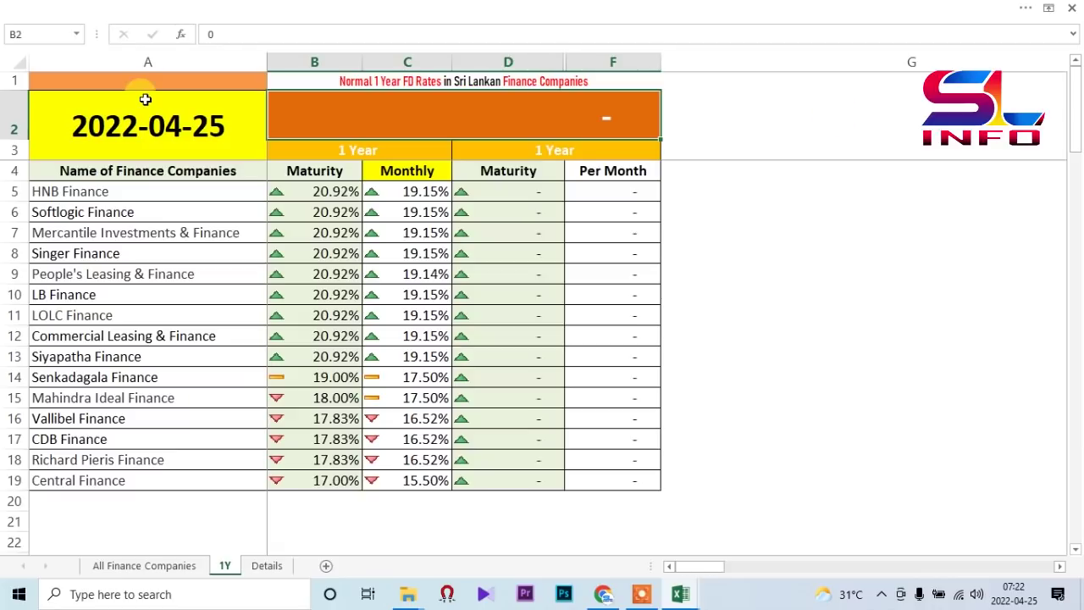
- Review the sheet's date, the one-year heading and the company names from HNB Finance down to Siyapatha Finance
click(221, 138)
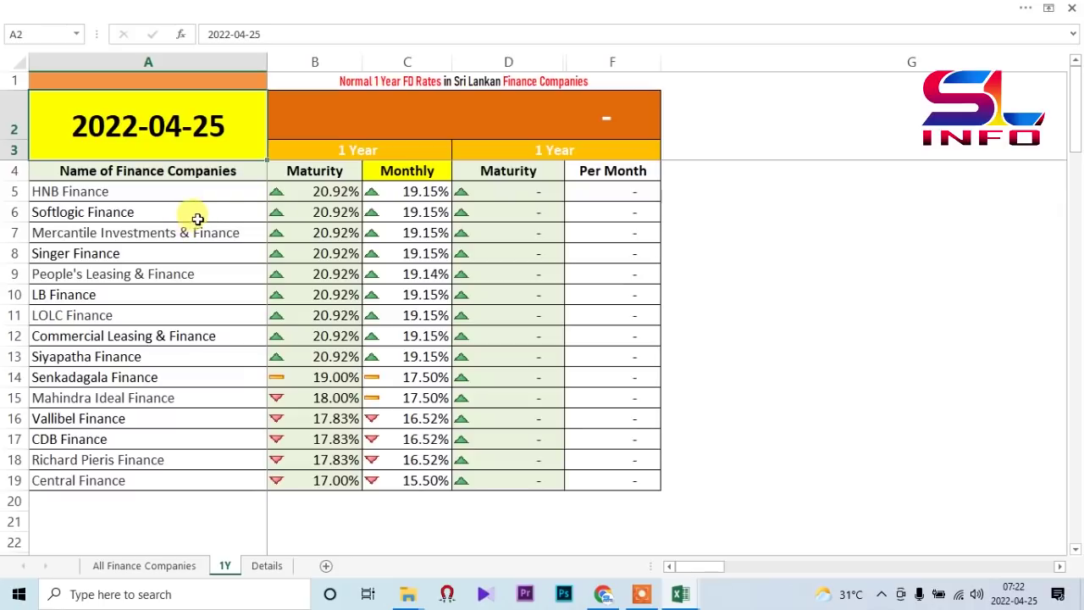
key(ctrl+z)
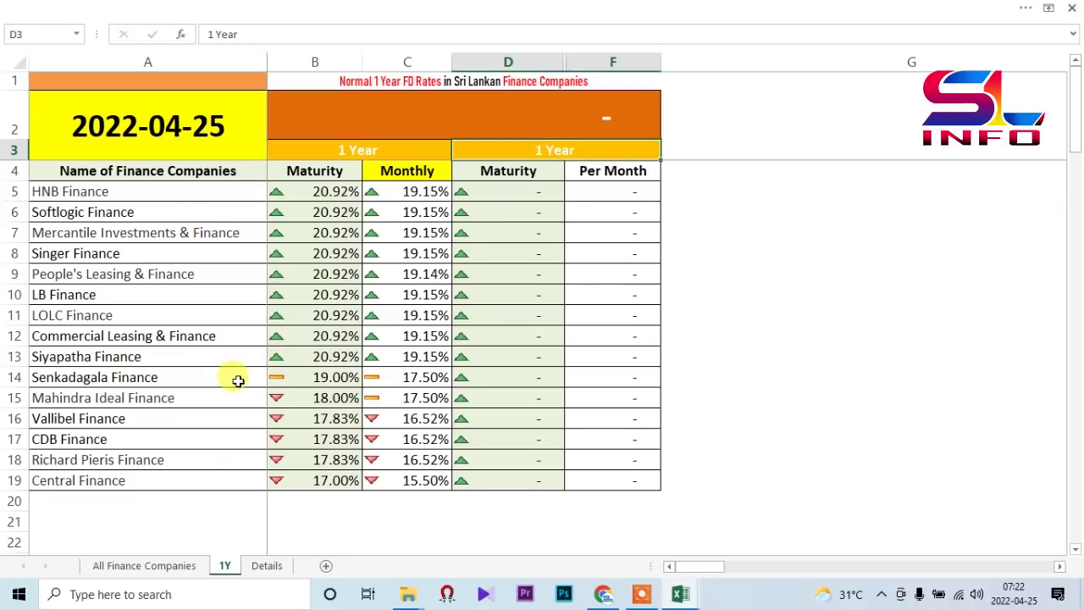
key(ctrl+y)
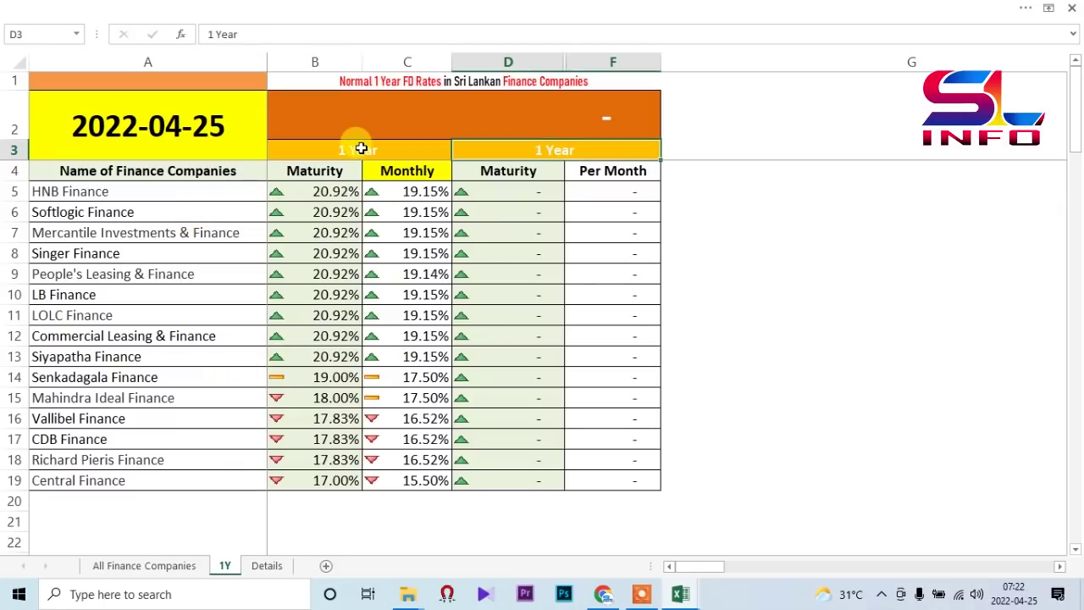
click(77, 196)
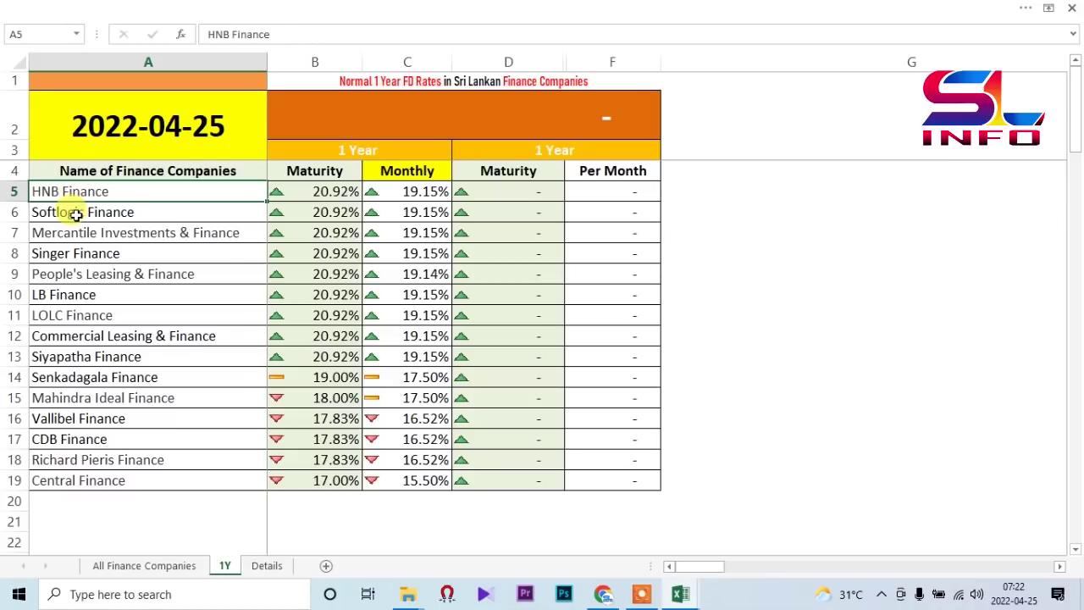
click(76, 216)
click(71, 236)
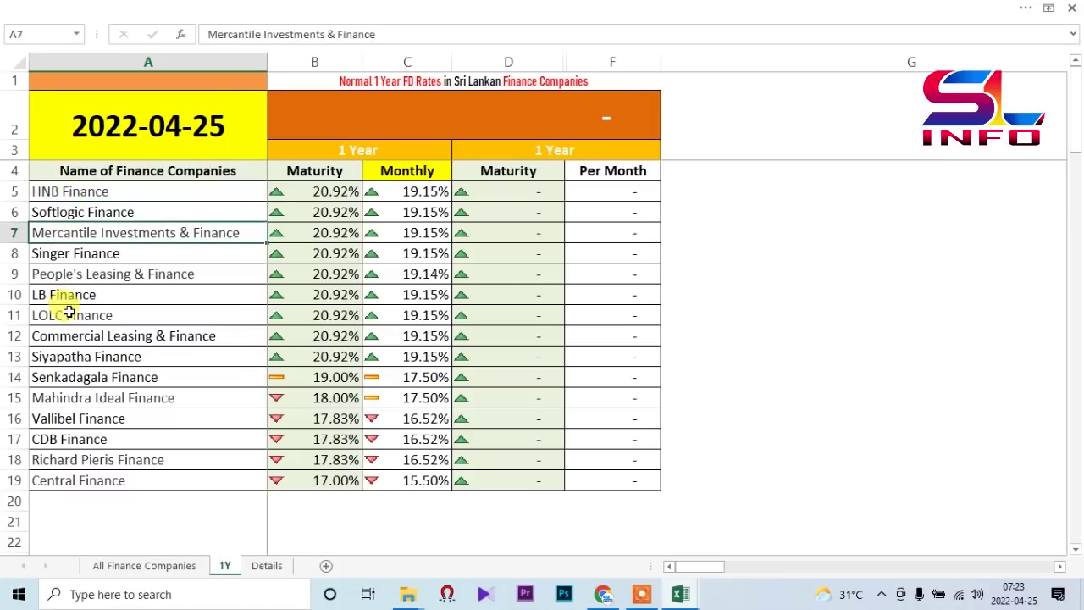
click(81, 254)
click(90, 274)
click(98, 297)
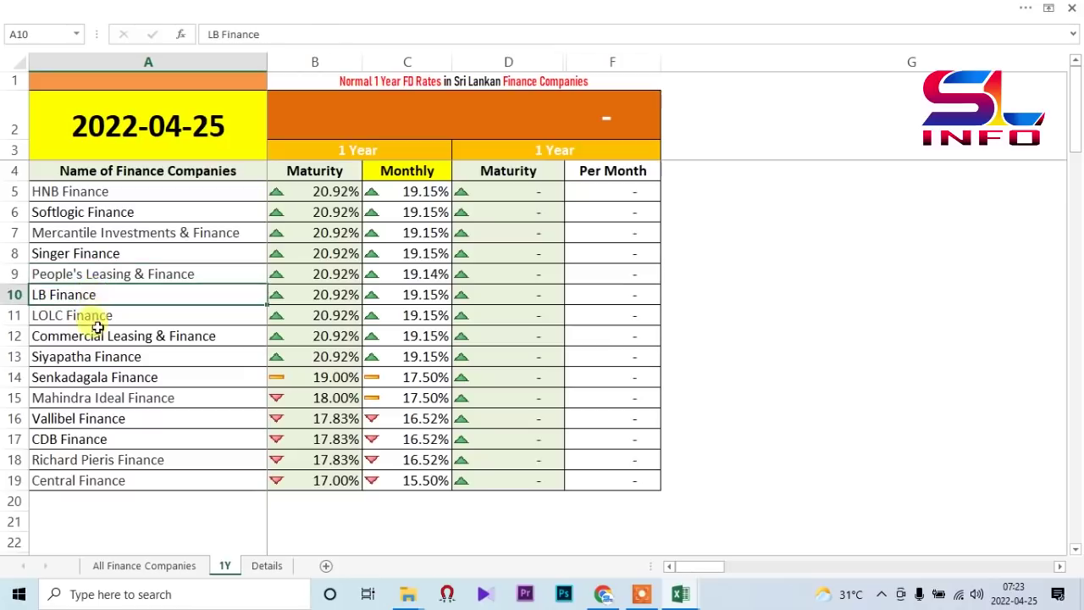
click(95, 316)
click(107, 336)
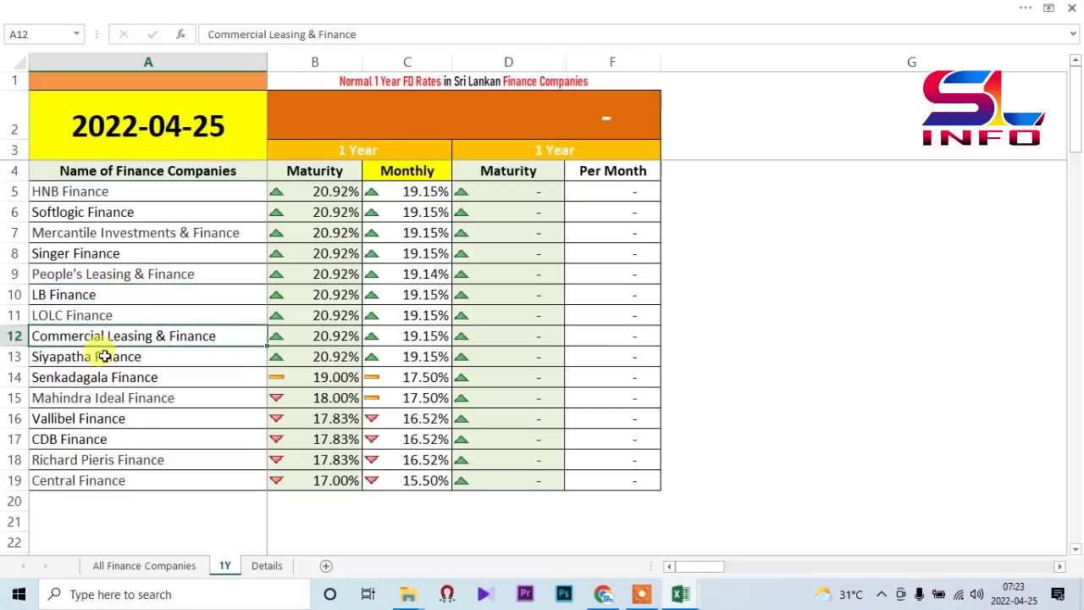
click(107, 353)
- Highlight HNB Finance through Siyapatha Finance and examine the one-year maturity and monthly rates down to Central Finance
drag(107, 191, 107, 356)
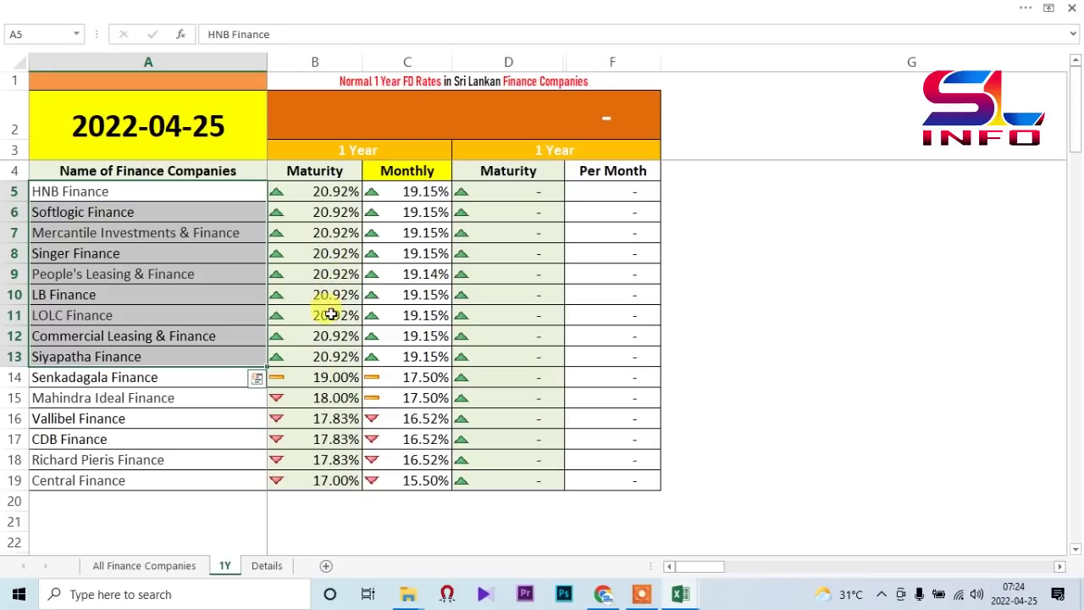
key(Right)
key(Right)
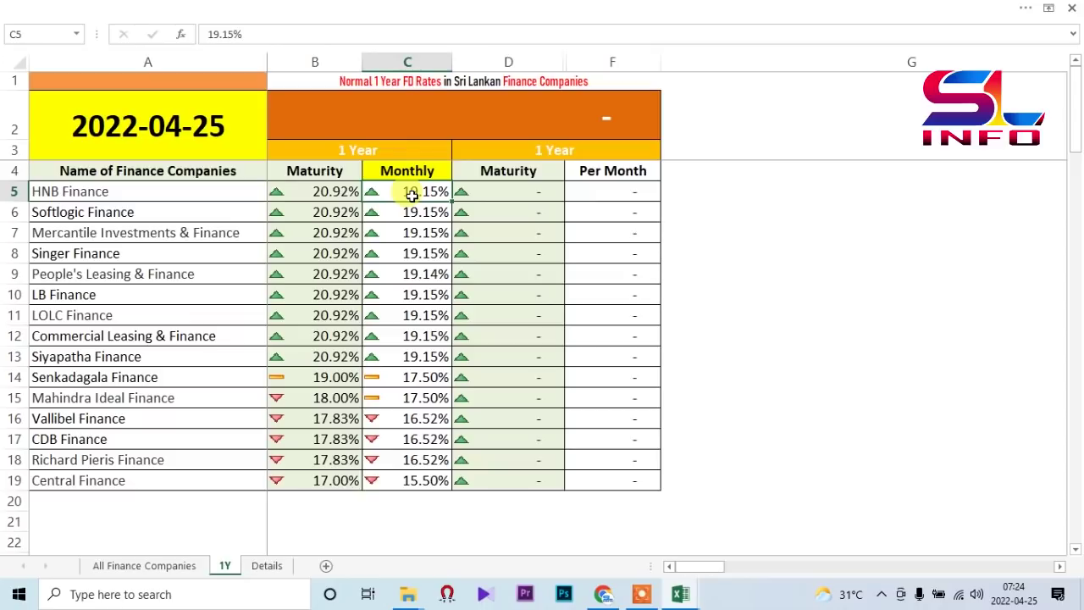
click(323, 475)
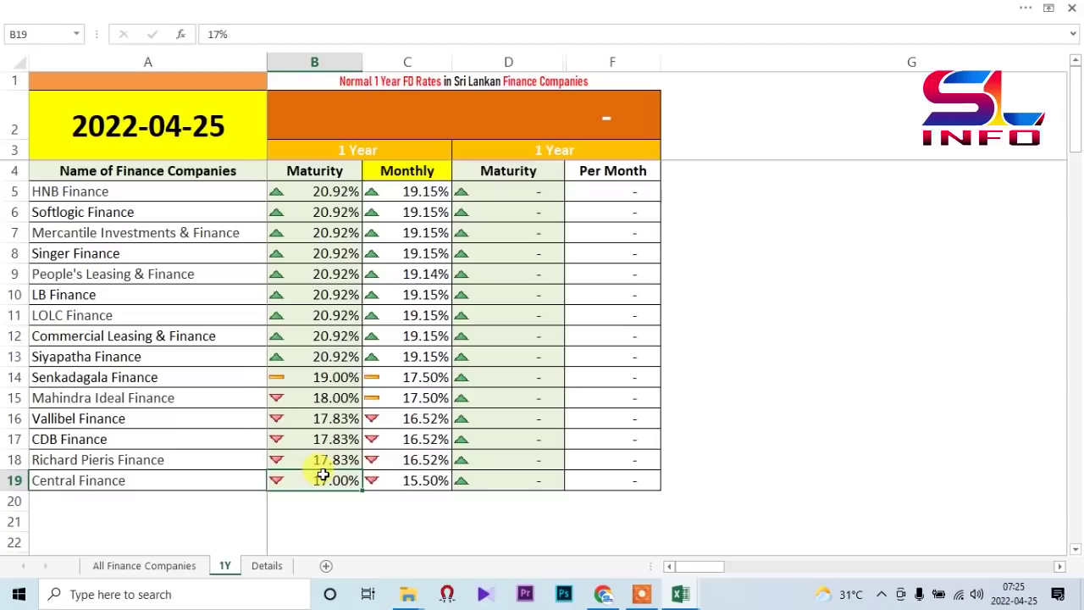
- Set the deposit amount in B2 to 100000 and check HNB Finance's per-month and maturity returns
click(601, 106)
text(100000)
key(Return)
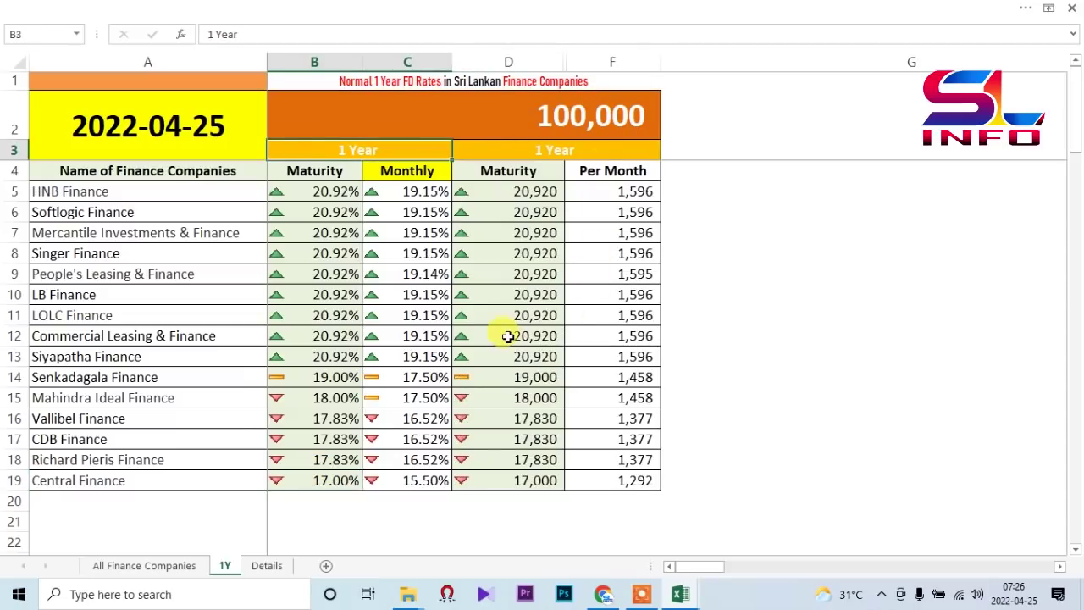
click(597, 125)
click(610, 195)
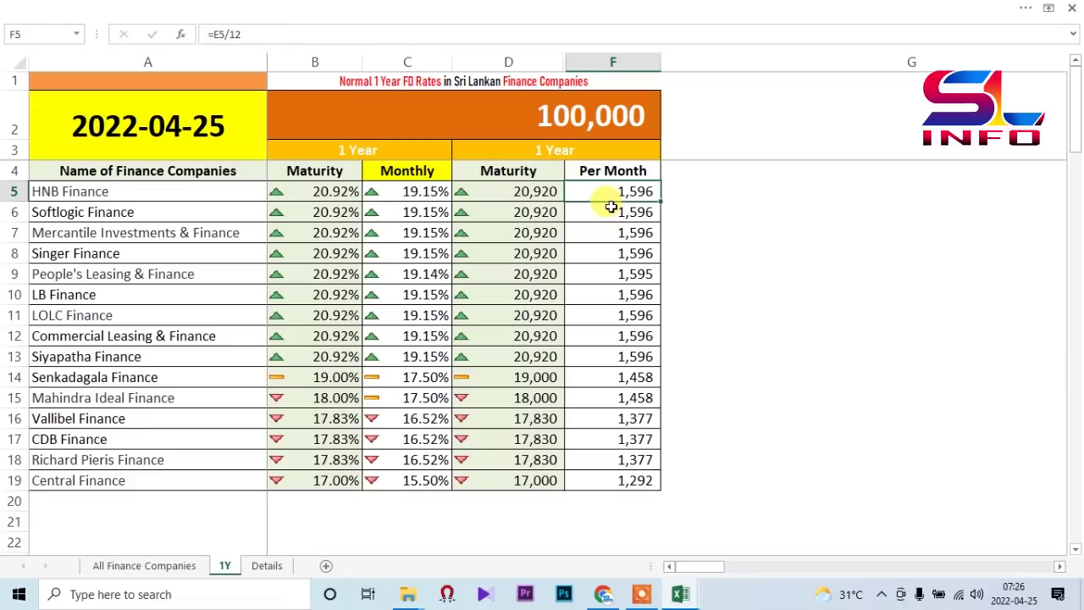
click(515, 195)
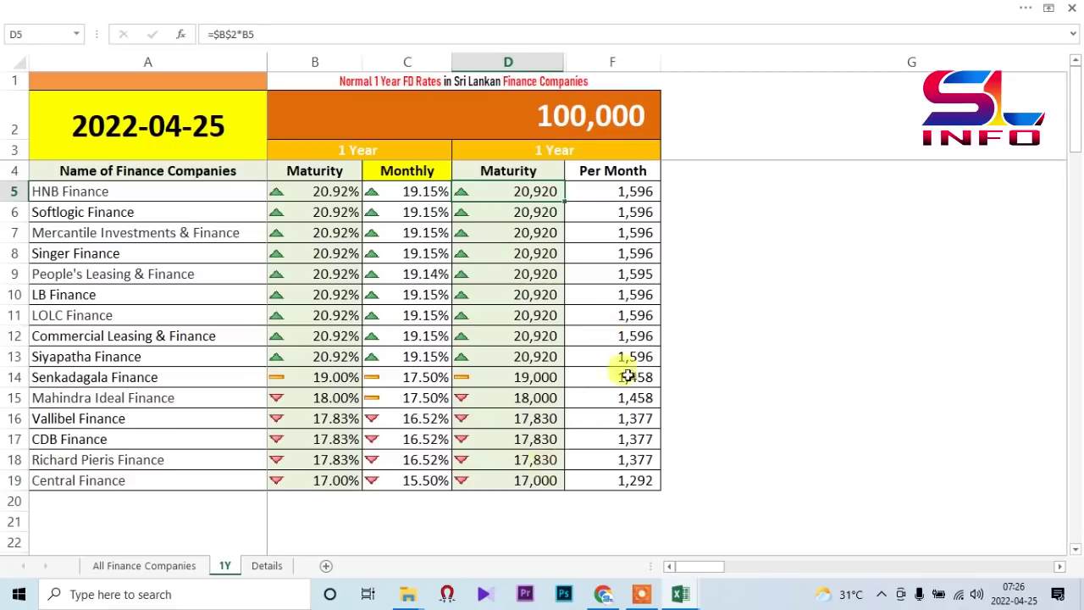
- Change the deposit amount in B2 to 500000 and check HNB Finance's per-month and maturity returns
click(593, 119)
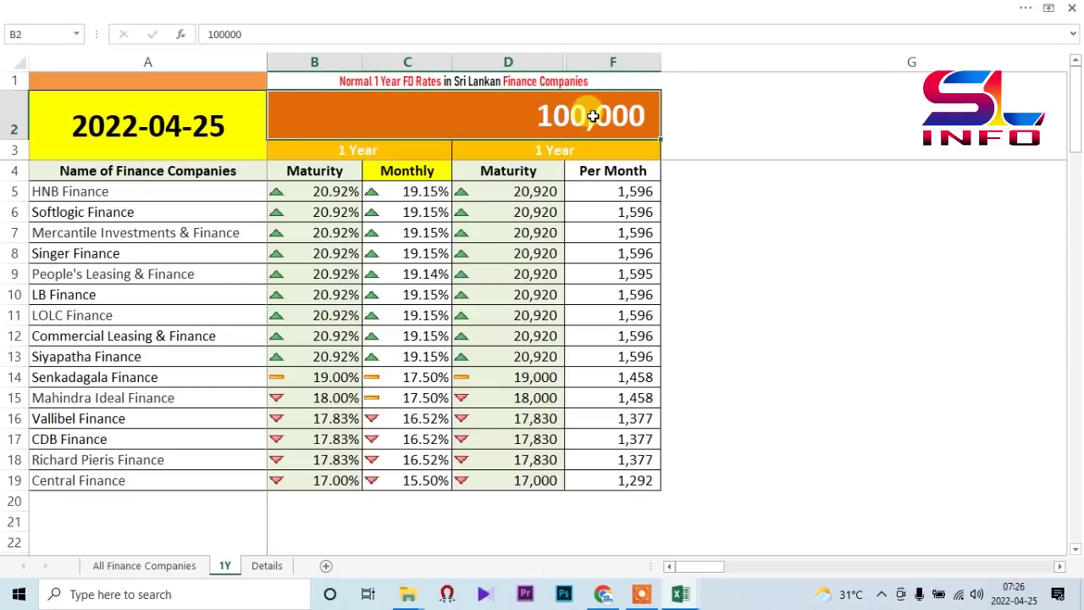
text(500000)
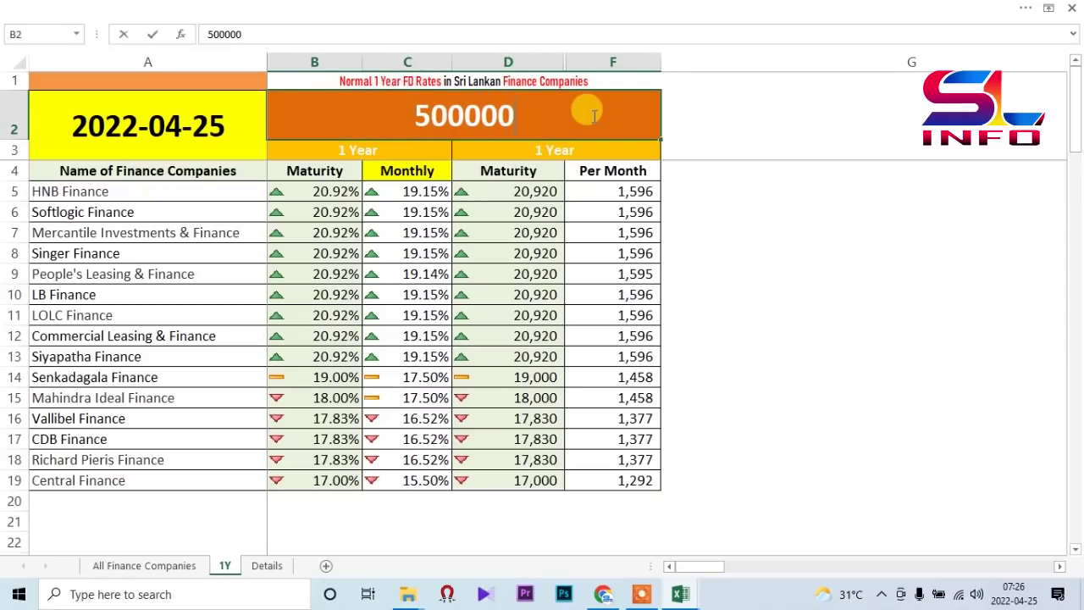
key(Return)
click(652, 193)
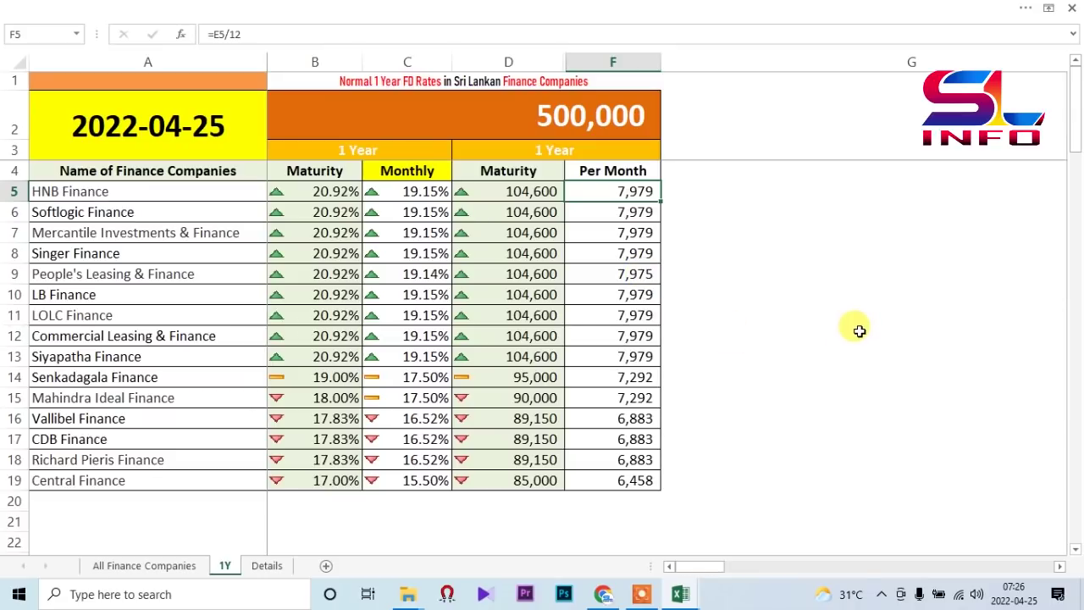
click(517, 193)
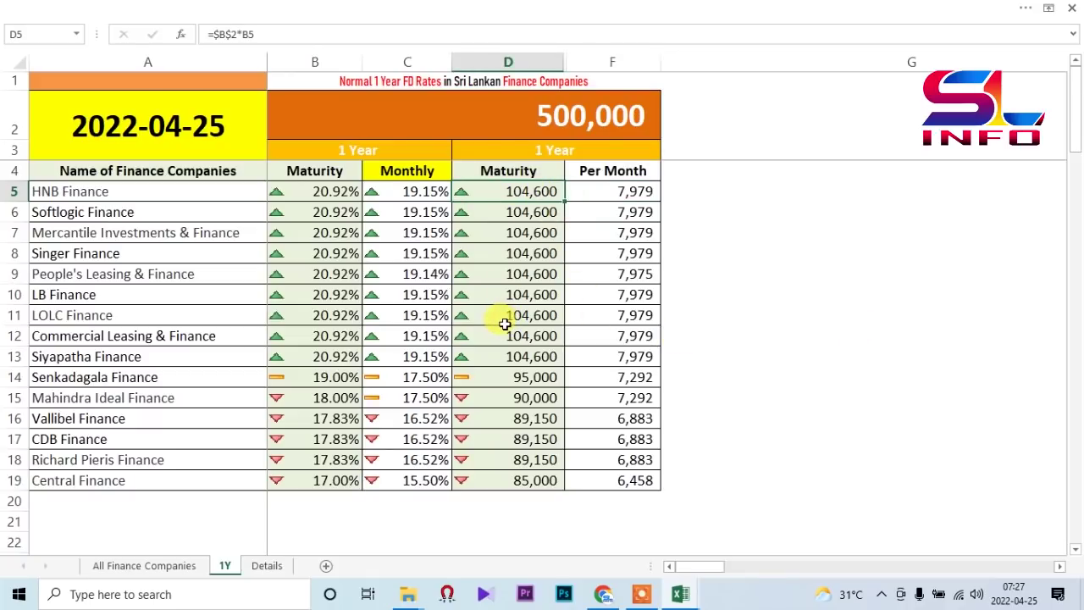
- Change the deposit amount in B2 to 750000
click(554, 113)
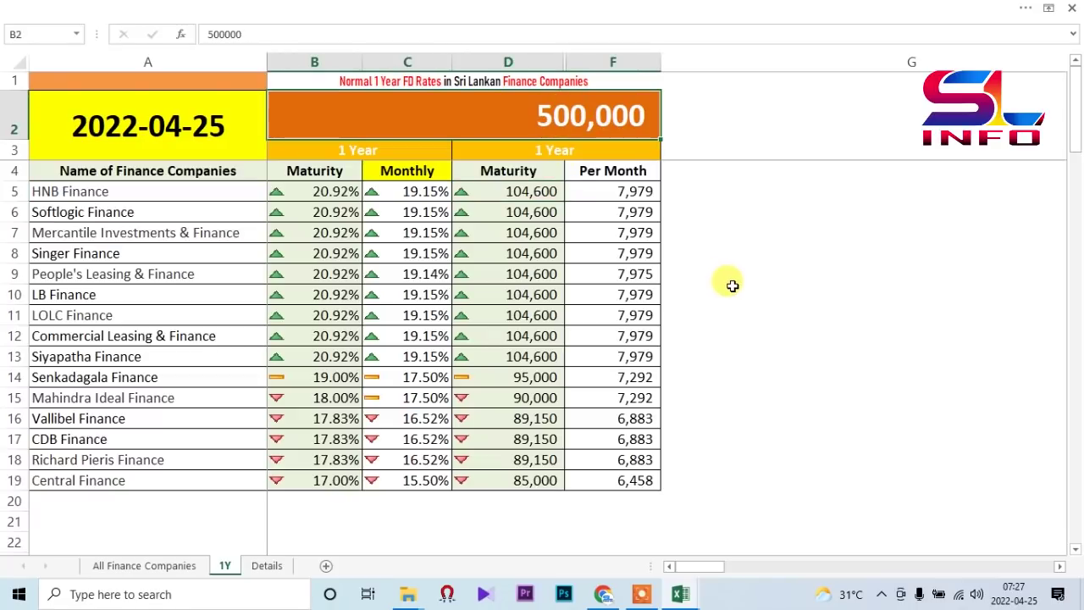
text(75)
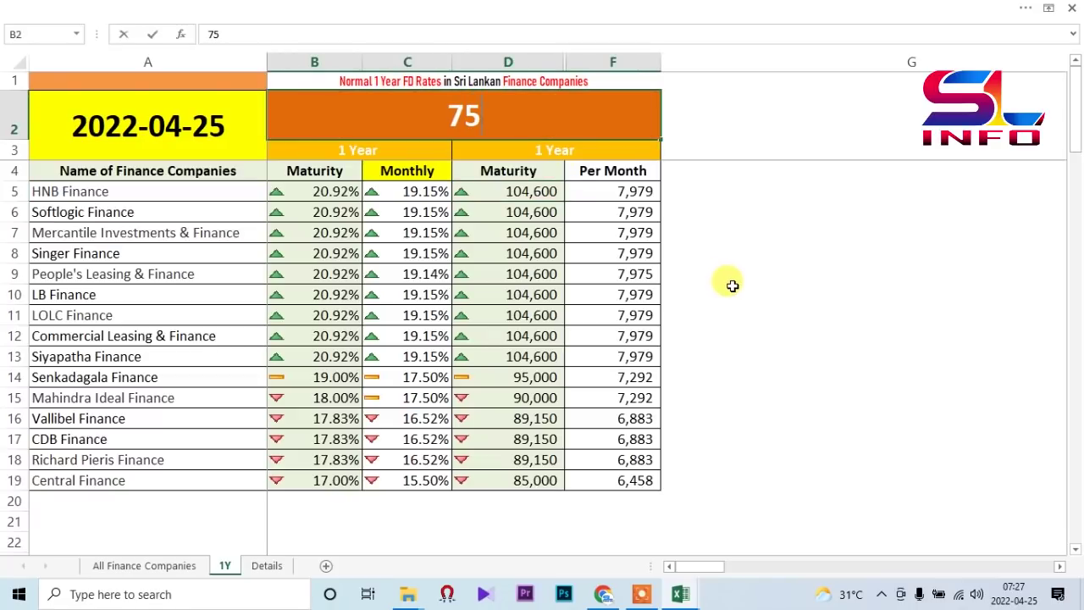
text(0000)
key(Return)
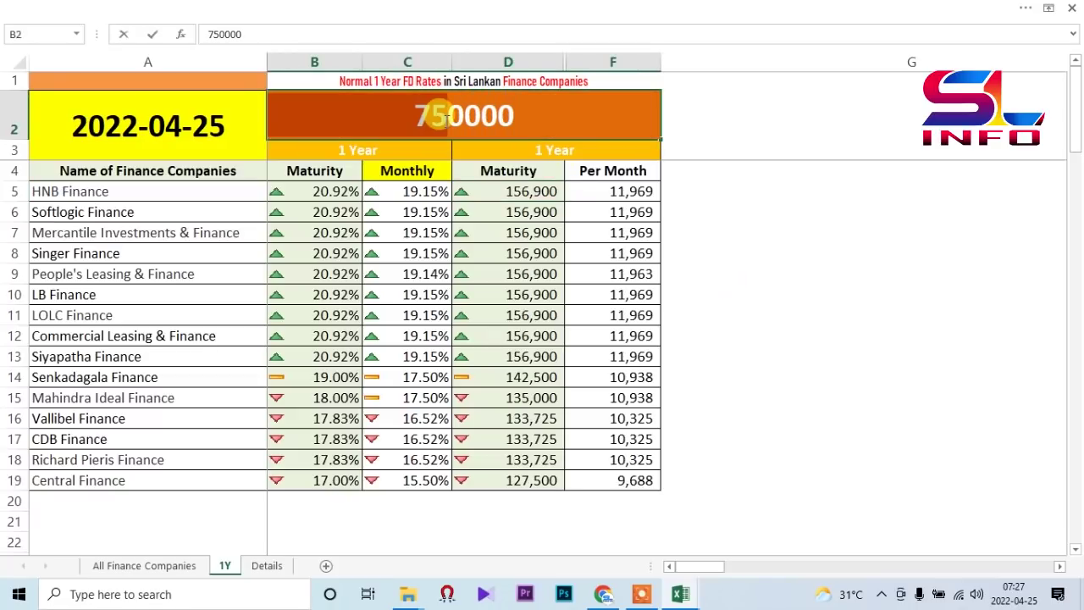
- Replace the deposit amount in B2 with 1000000
right_click(442, 118)
text(1000000)
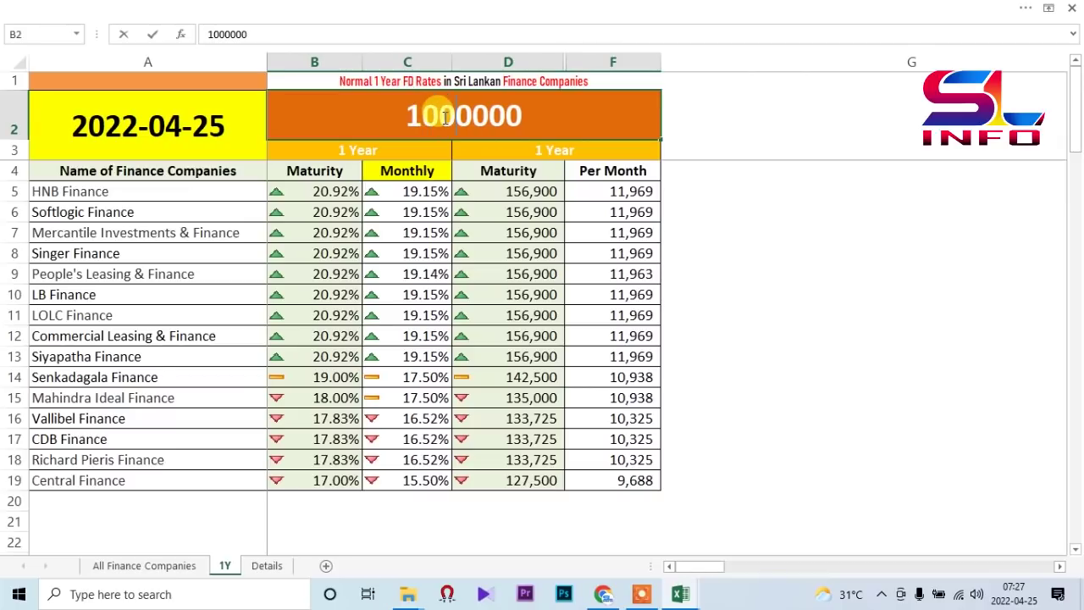
key(Return)
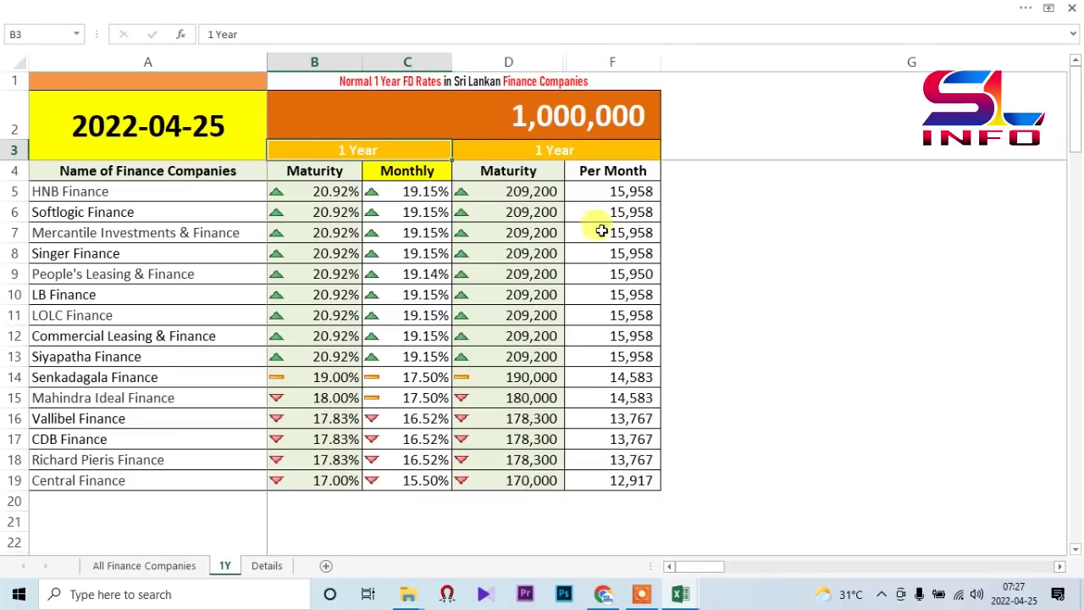
- Edit the deposit amount in B2 to 1500000 and check HNB Finance's per-month return
double_click(508, 110)
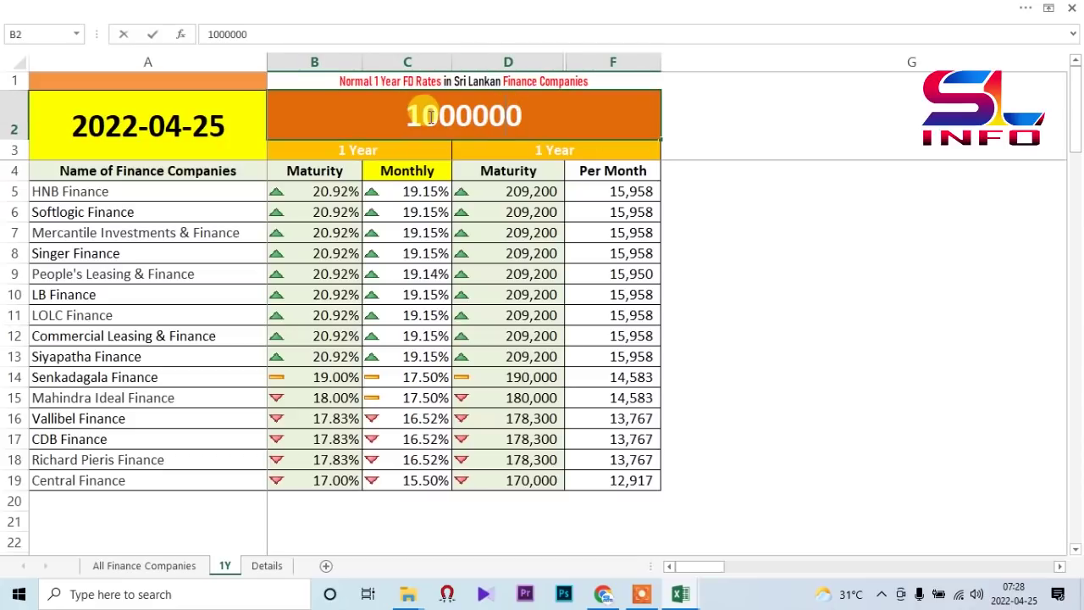
drag(421, 116, 441, 118)
text(5)
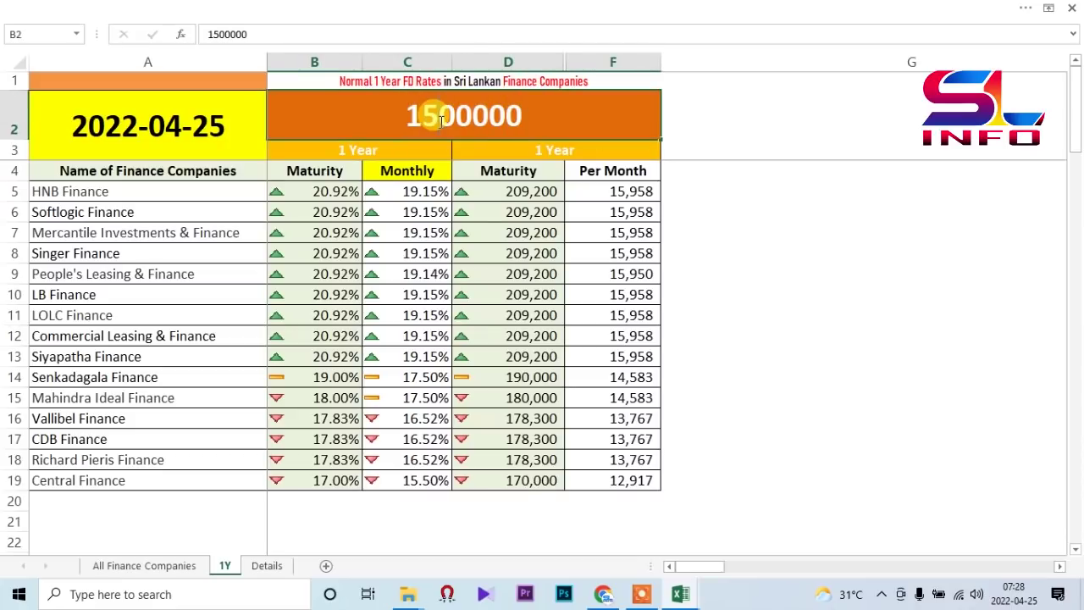
key(Return)
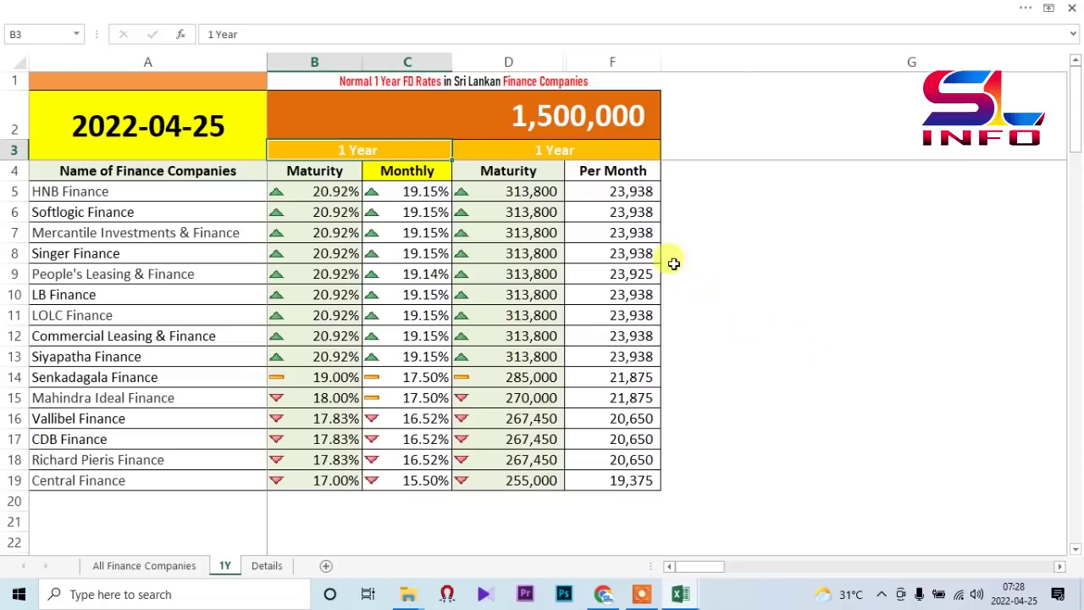
click(612, 195)
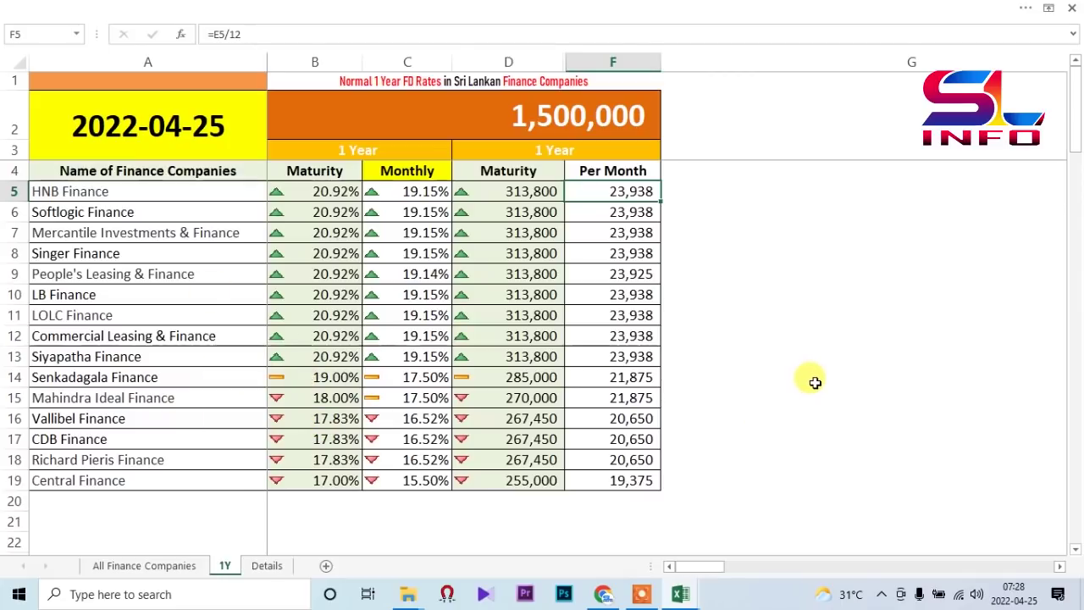
- Edit the deposit amount in B2 to 2000000 to recalculate every company's returns
click(520, 116)
double_click(399, 106)
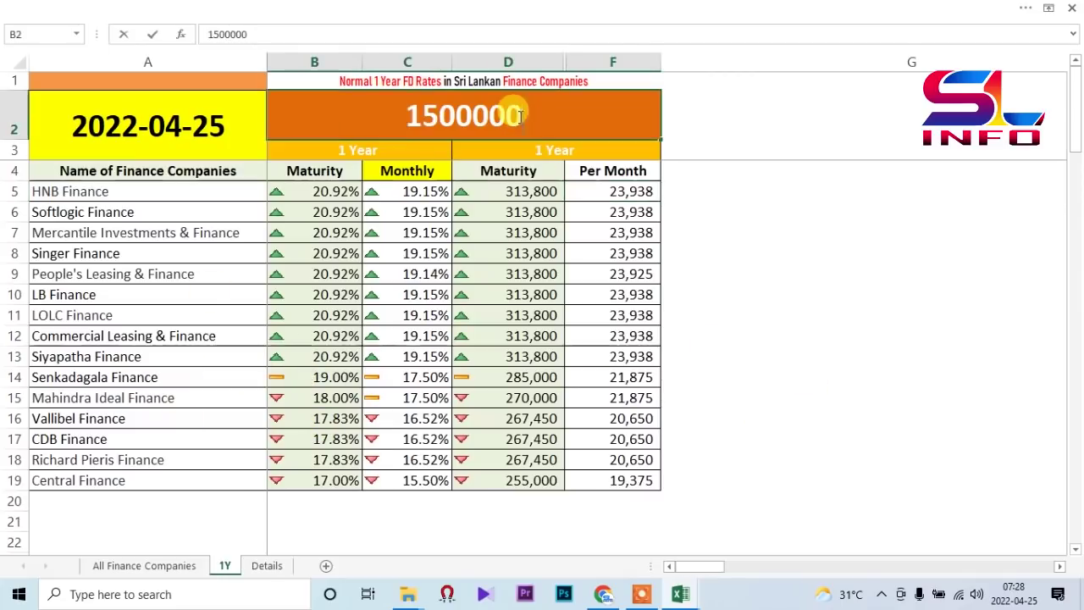
drag(403, 109, 430, 117)
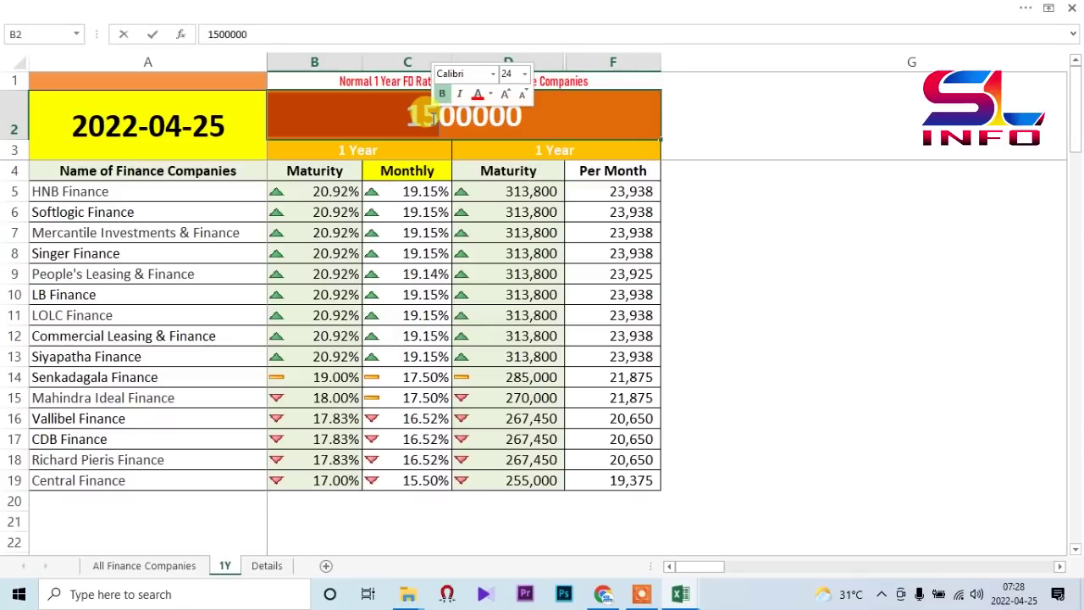
text(20)
key(Return)
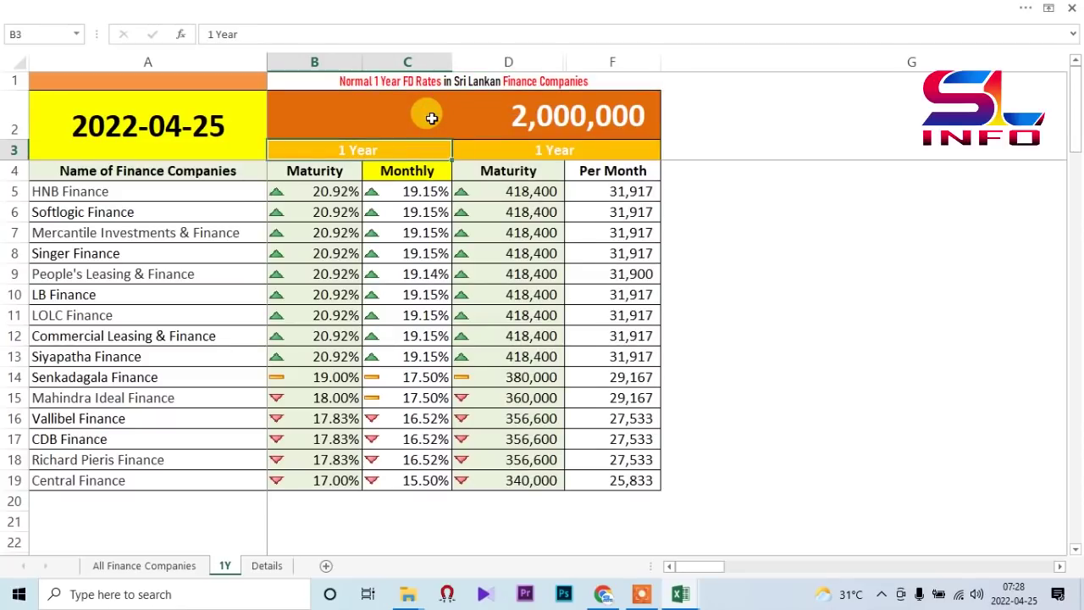
- Edit the deposit amount in B2 to 5000000 to recalculate every company's returns
double_click(399, 116)
drag(399, 118, 416, 119)
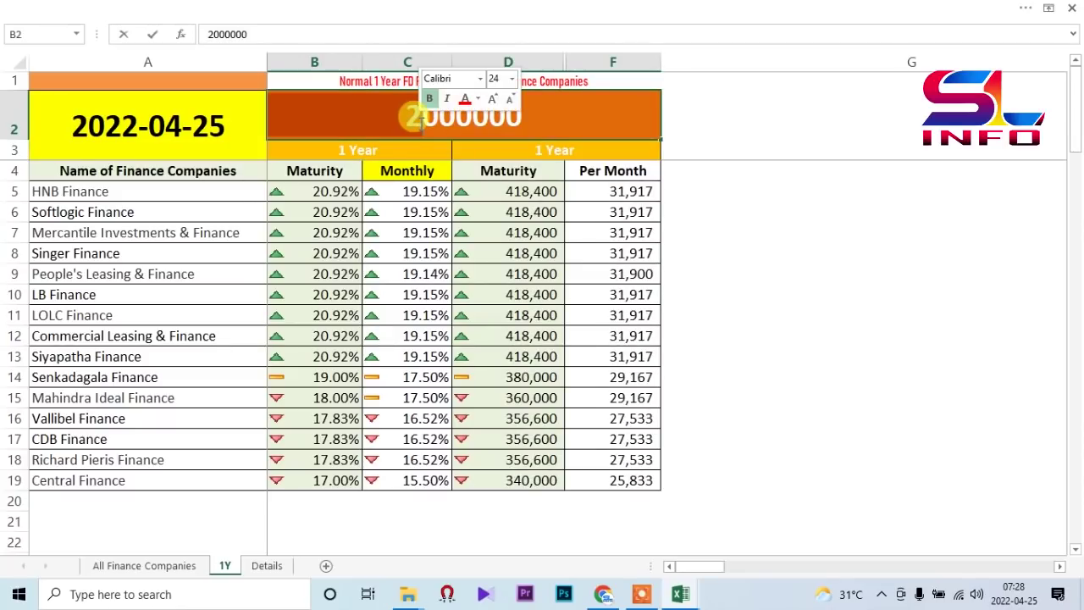
text(5)
key(Return)
- Edit the deposit amount in B2 to 8000000 to recalculate every company's returns
double_click(394, 114)
drag(396, 117, 417, 117)
text(8)
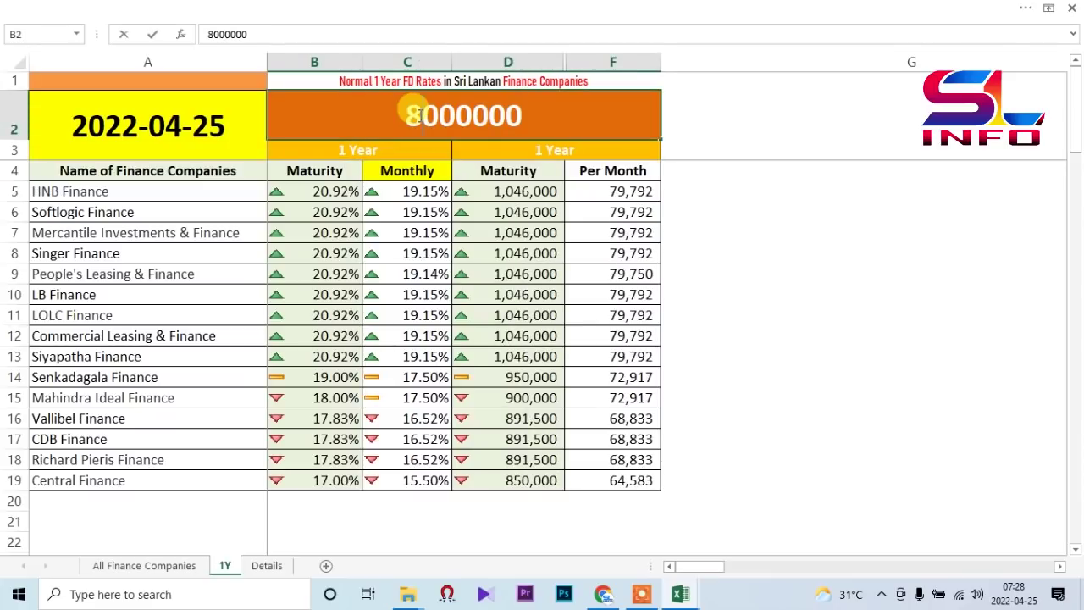
key(Return)
- Edit the deposit amount in B2 to 10000000 and check HNB Finance's per-month return
click(432, 113)
double_click(416, 114)
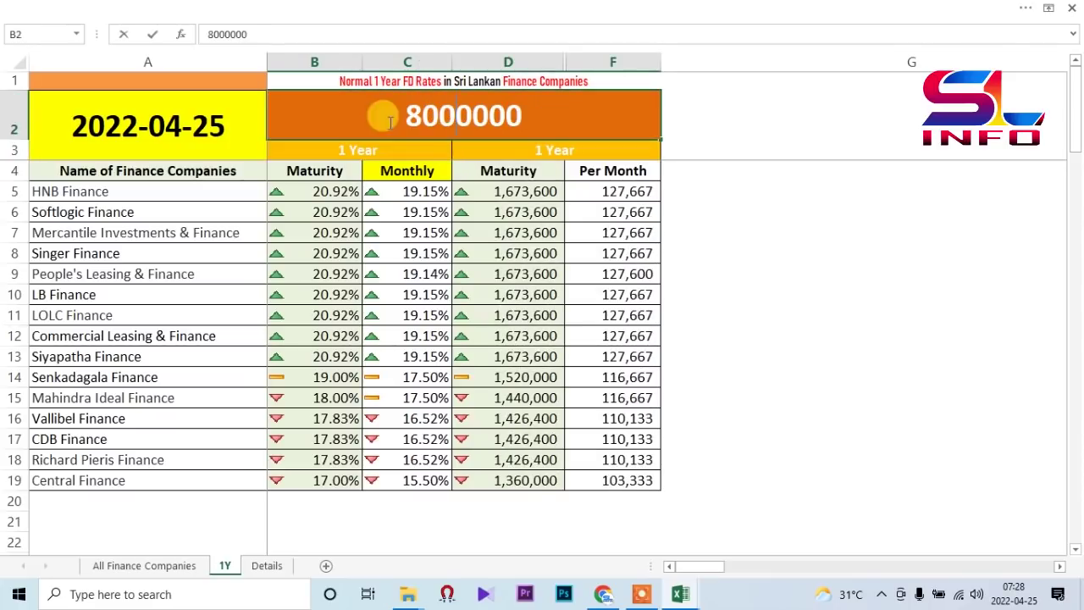
drag(413, 116, 427, 118)
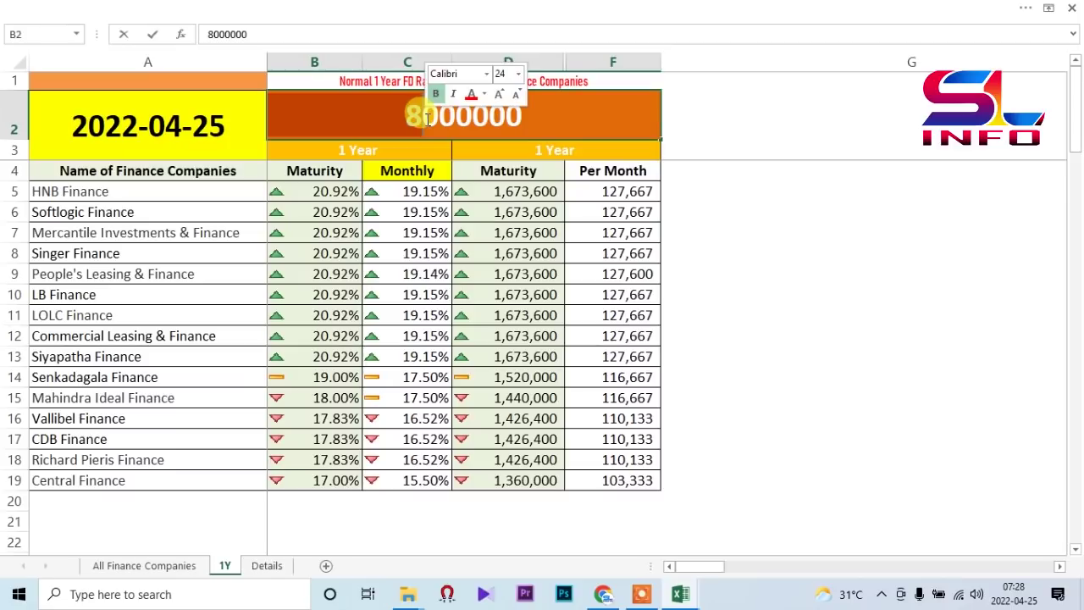
text(10)
key(Return)
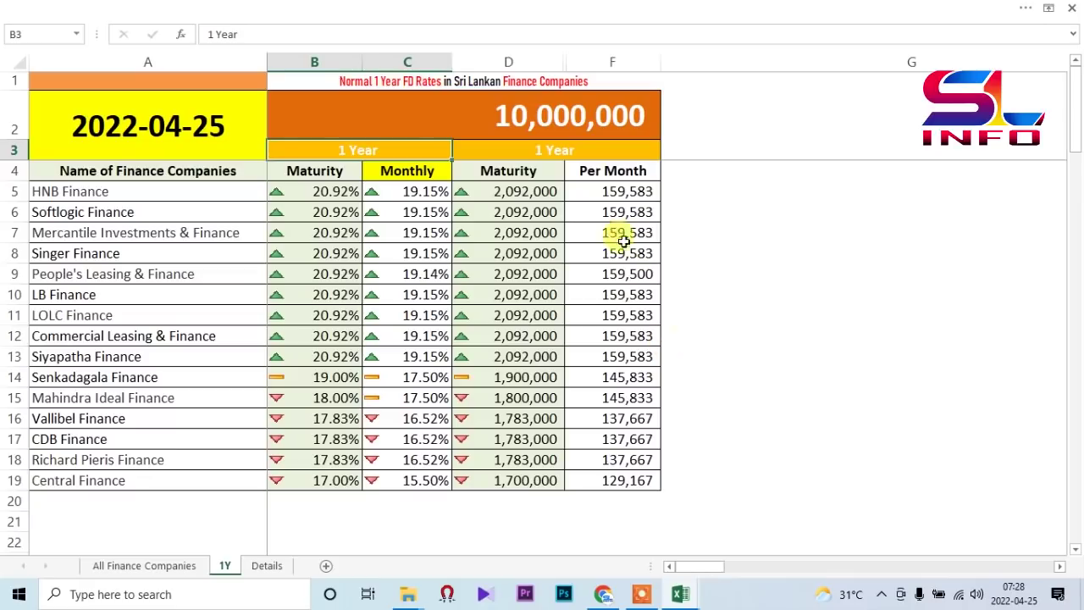
click(623, 189)
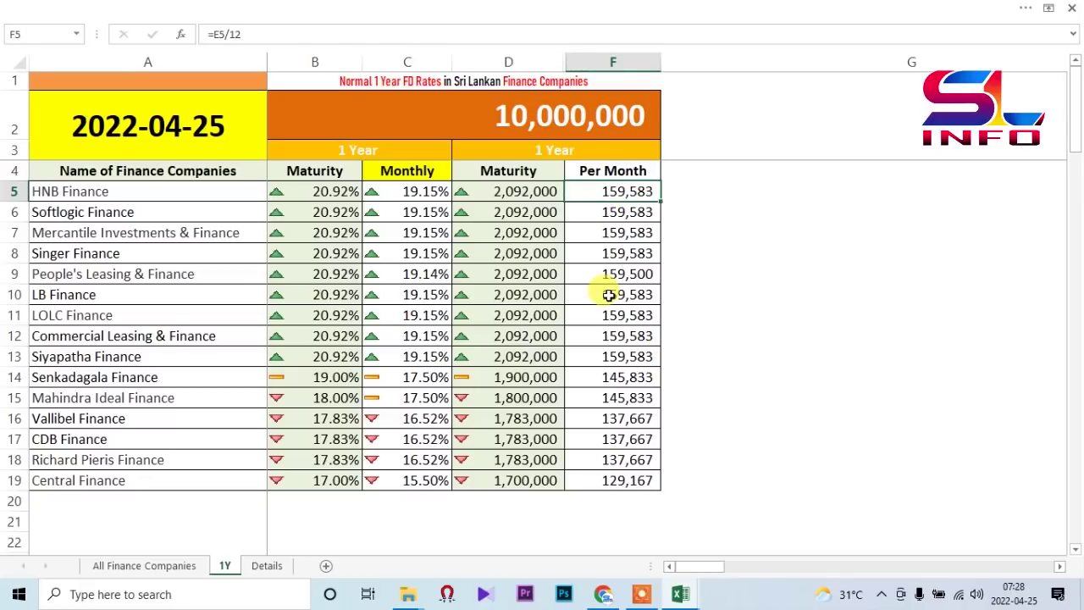
- Edit the deposit amount in B2 to 15000000 and check HNB Finance's per-month and maturity returns
click(517, 190)
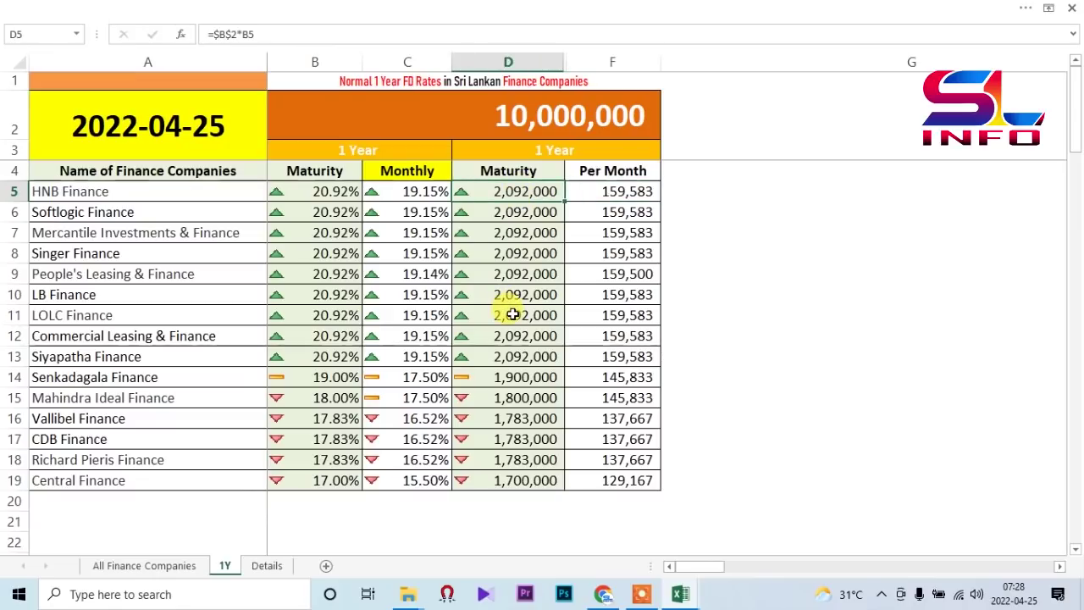
double_click(489, 113)
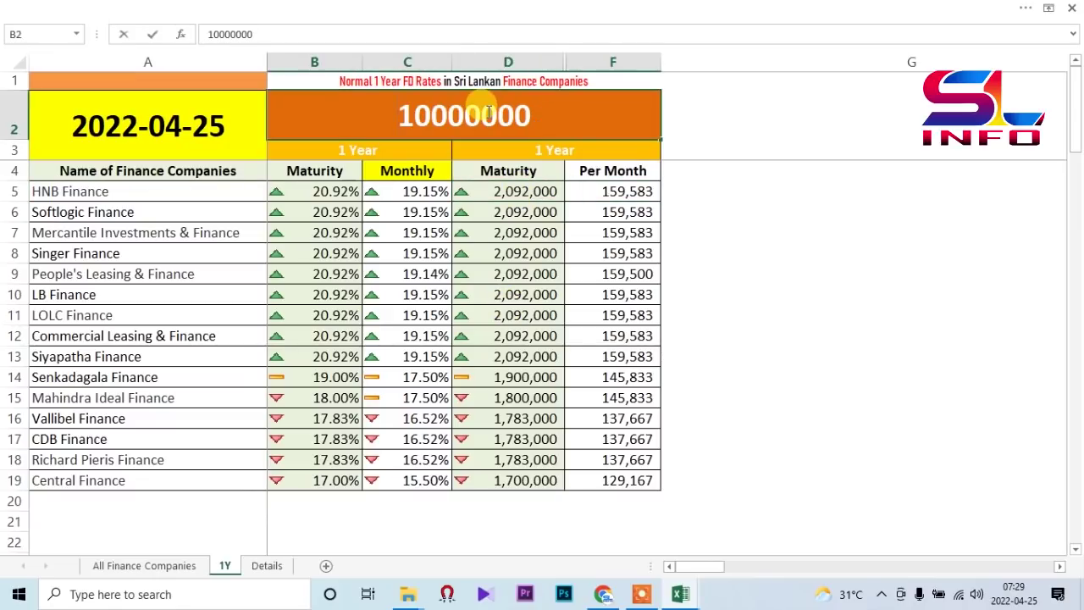
drag(407, 101, 428, 114)
text(5)
key(Return)
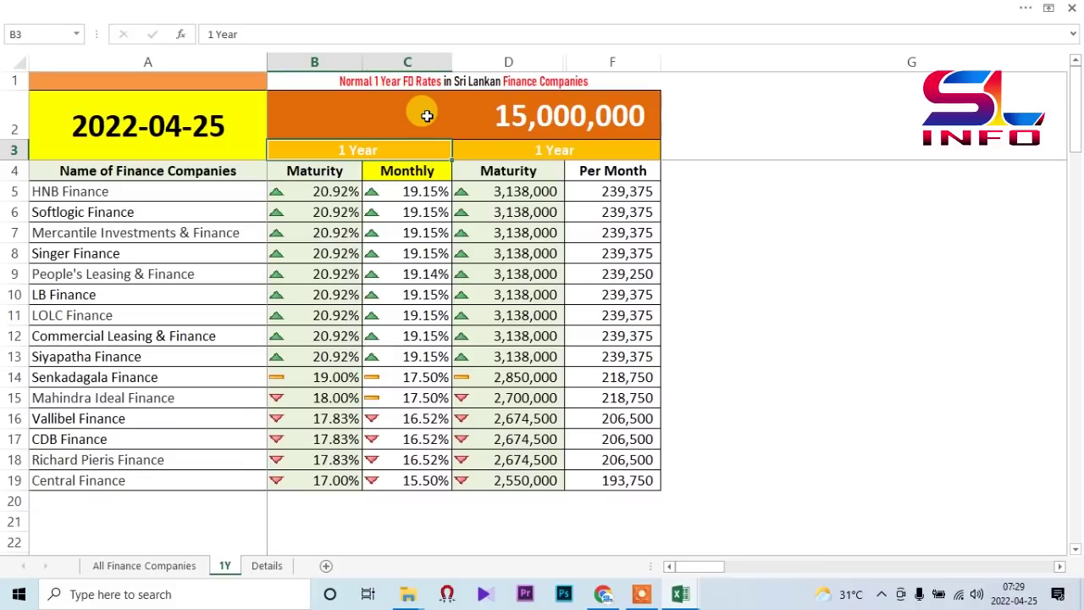
click(652, 194)
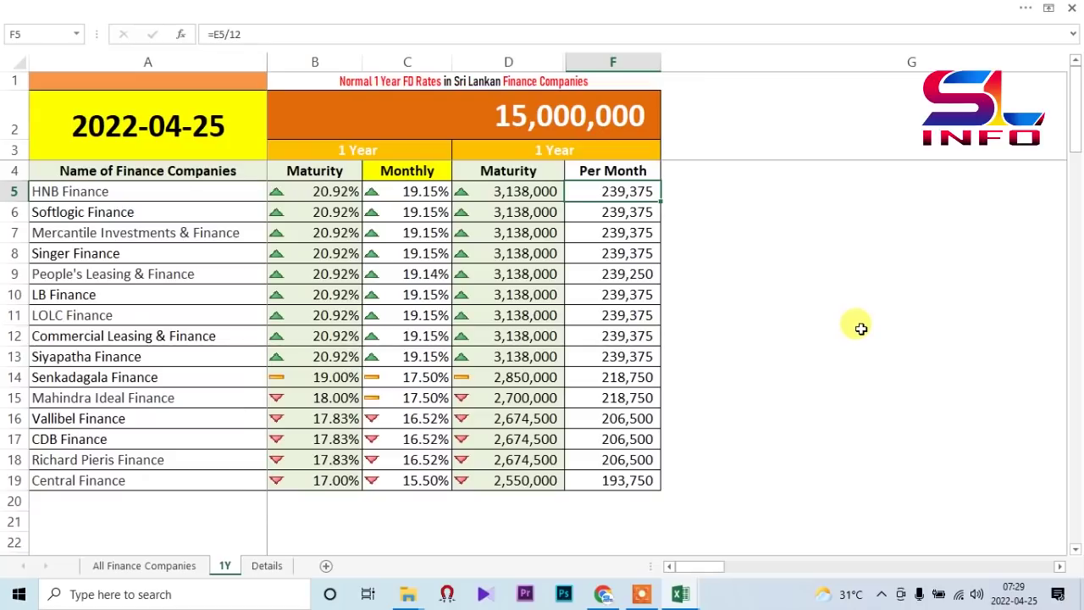
click(519, 193)
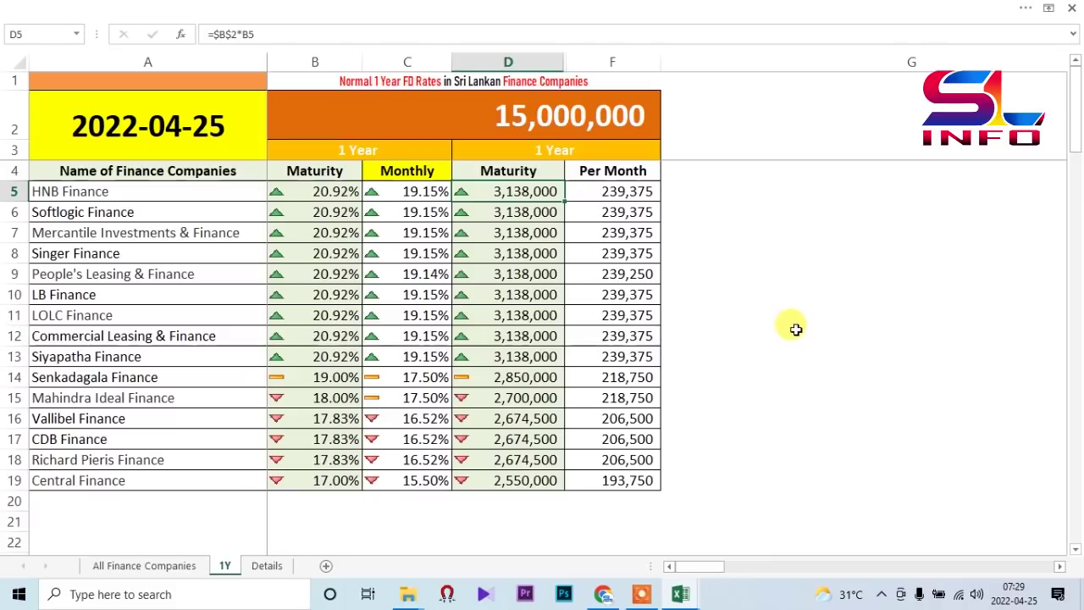
- Edit the deposit amount in B2 to 20000000 to recalculate every company's returns
double_click(501, 113)
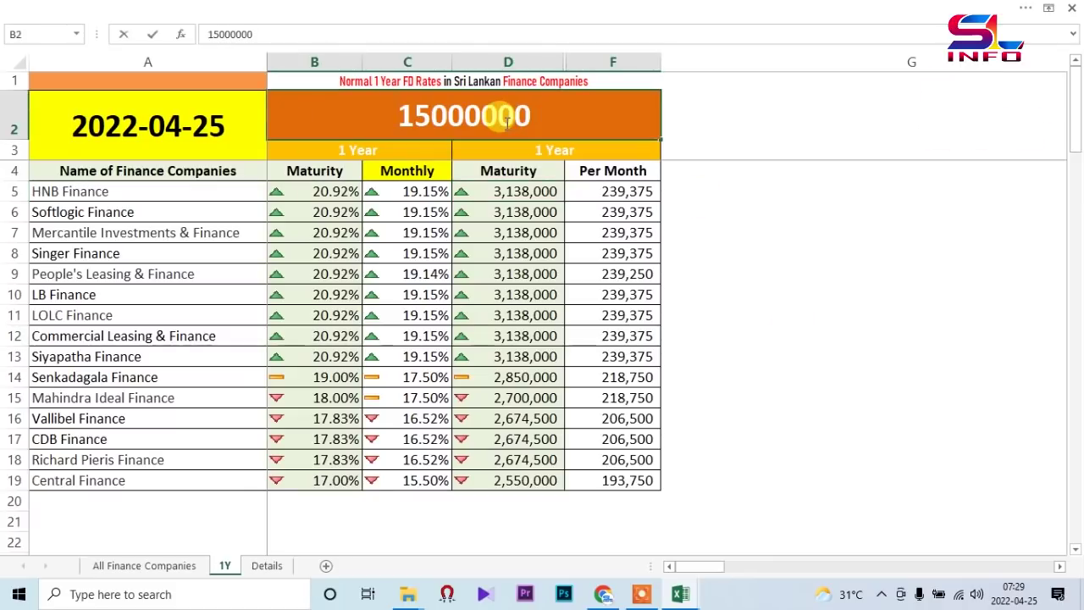
drag(398, 114, 426, 119)
text(20)
key(Return)
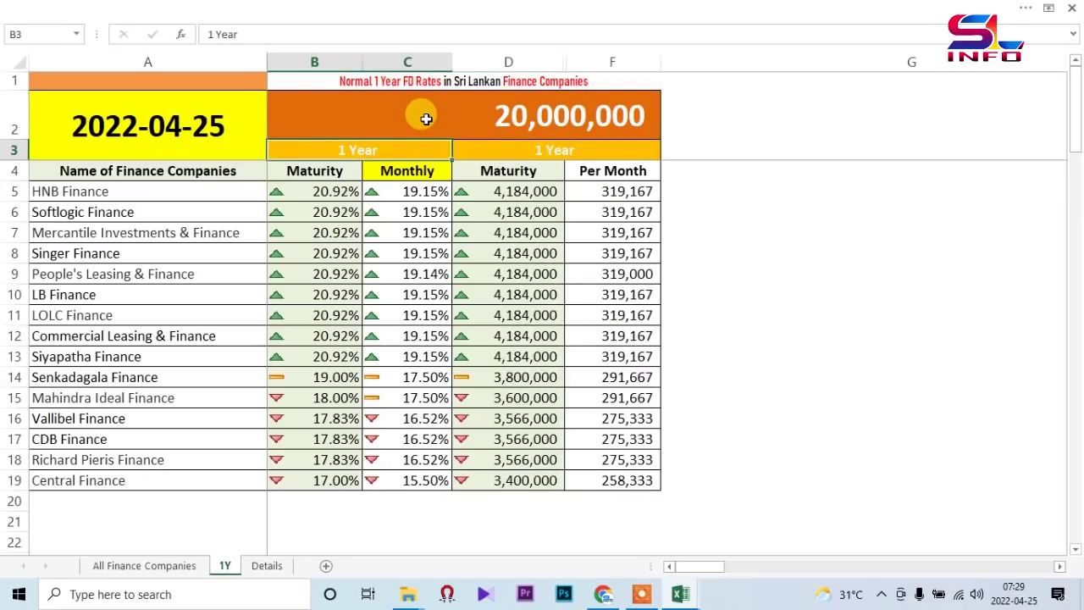
key(Up)
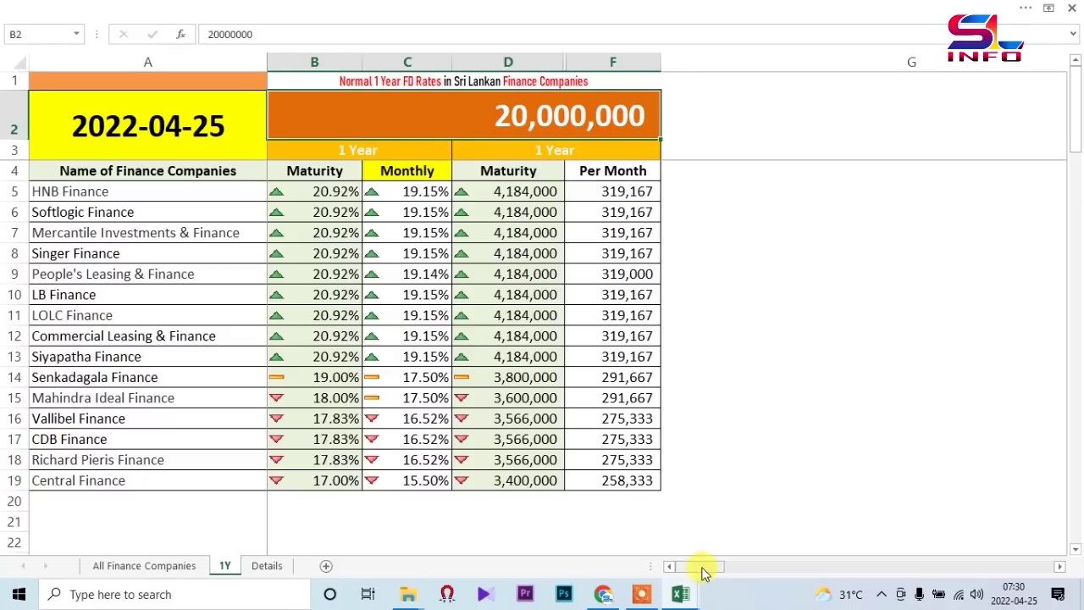
- Enter a monthly income of 1000 in H4 of the Monthly Income & Investment table
drag(702, 572, 731, 587)
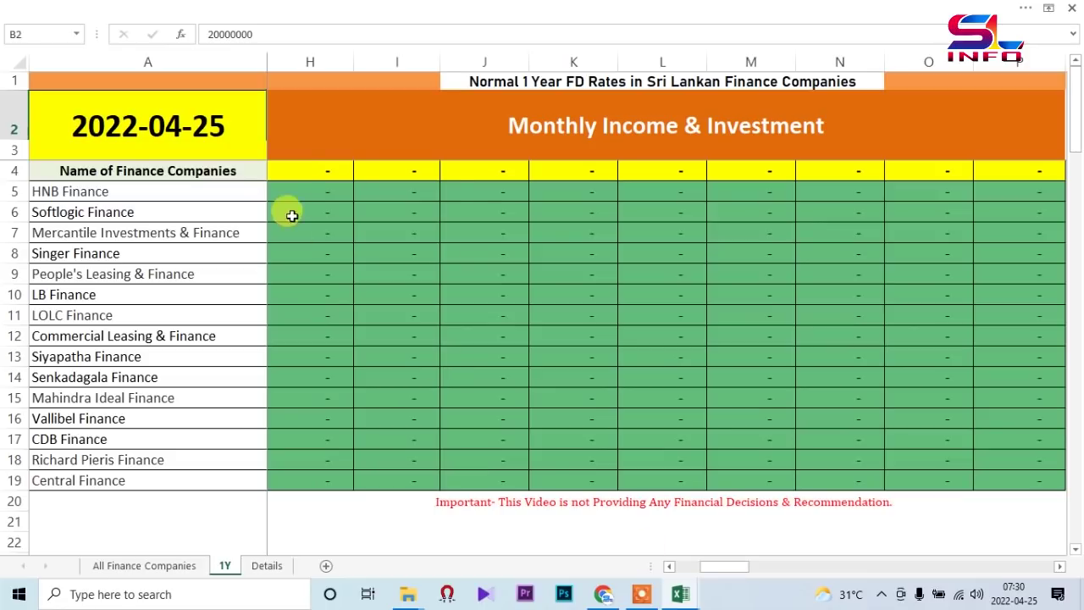
click(308, 169)
text(1000)
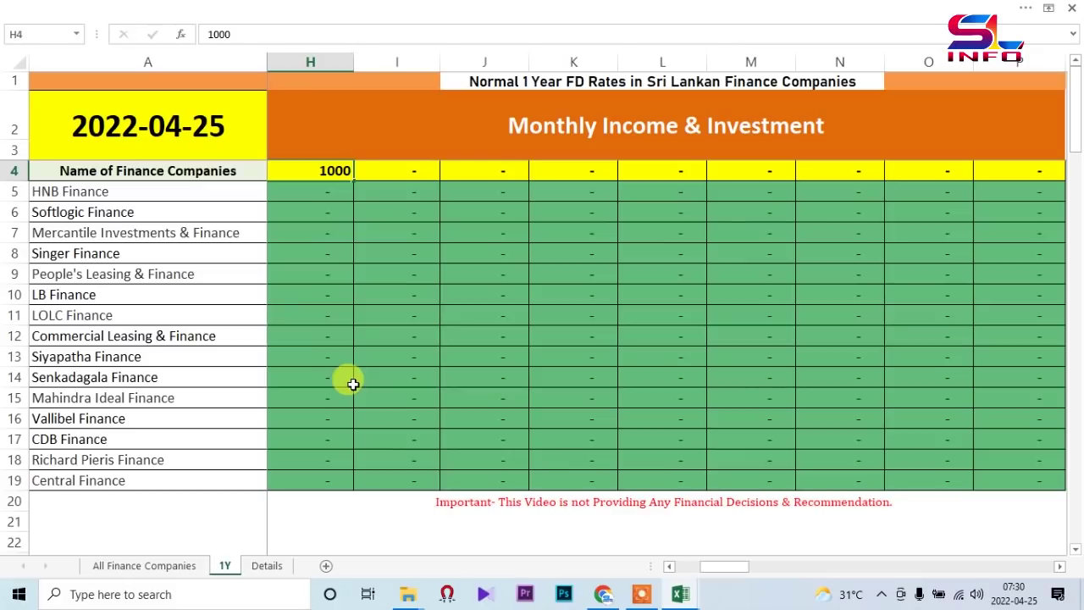
key(Return)
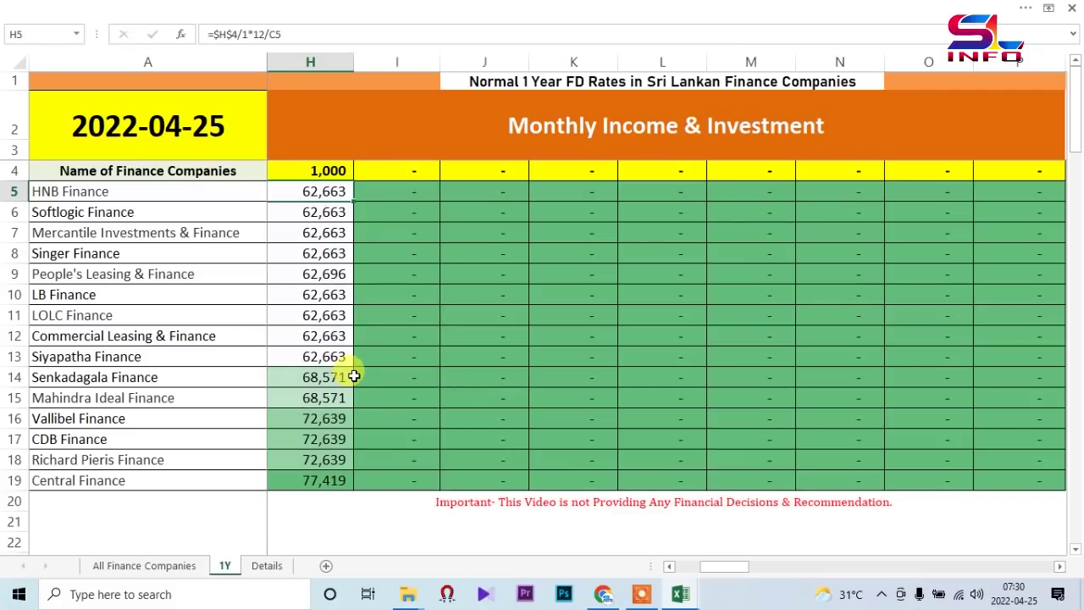
click(328, 170)
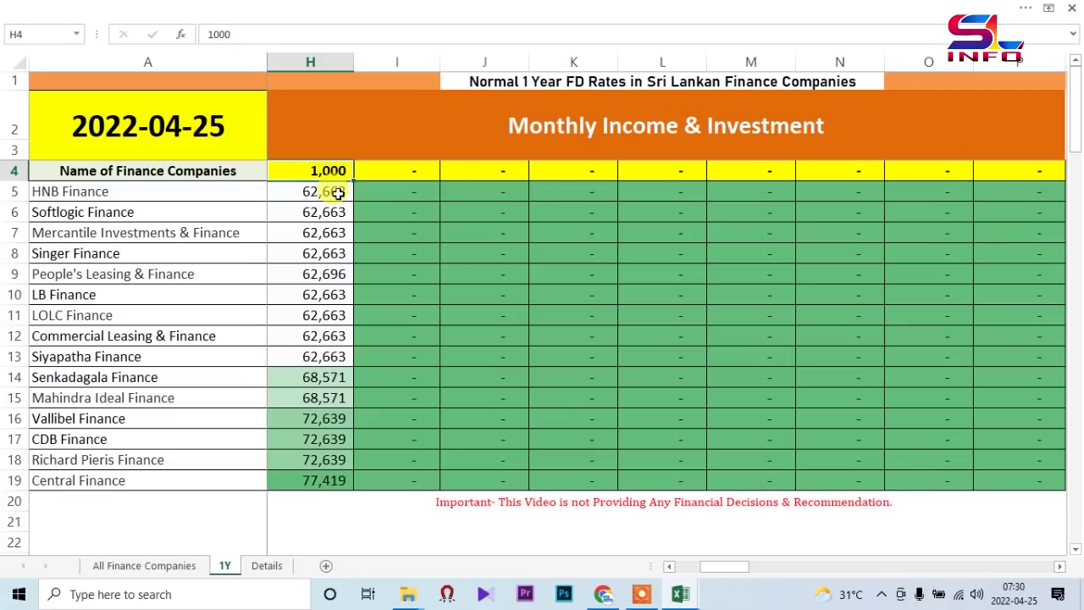
- Enter 2000 in I4 and fill the monthly income series from H4:I4 across to 9,000 in P4
click(412, 172)
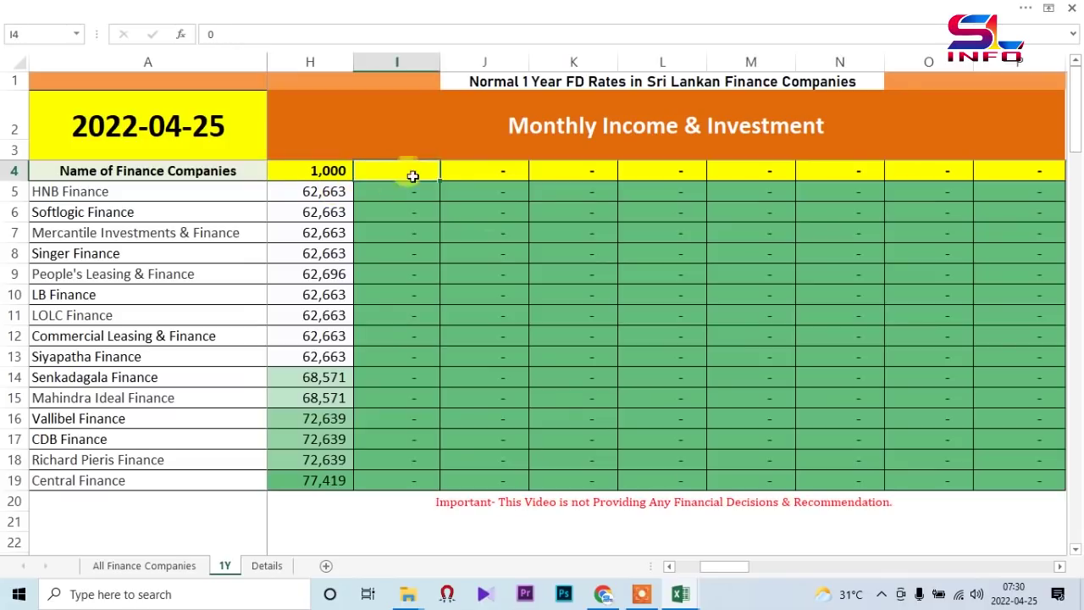
text(2,)
text(000)
key(Return)
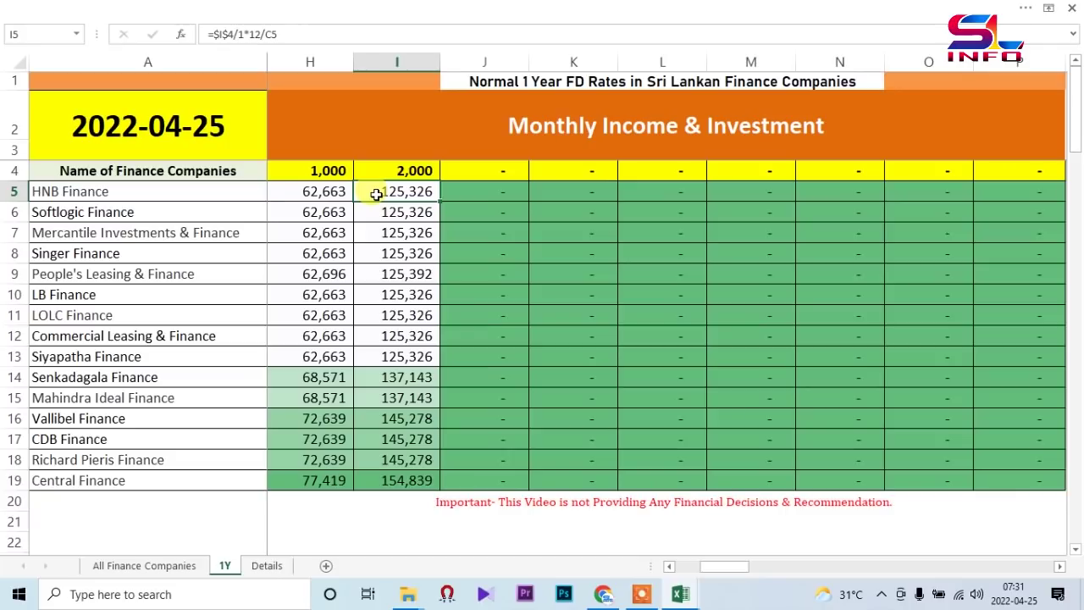
drag(321, 170, 423, 171)
drag(514, 184, 1040, 186)
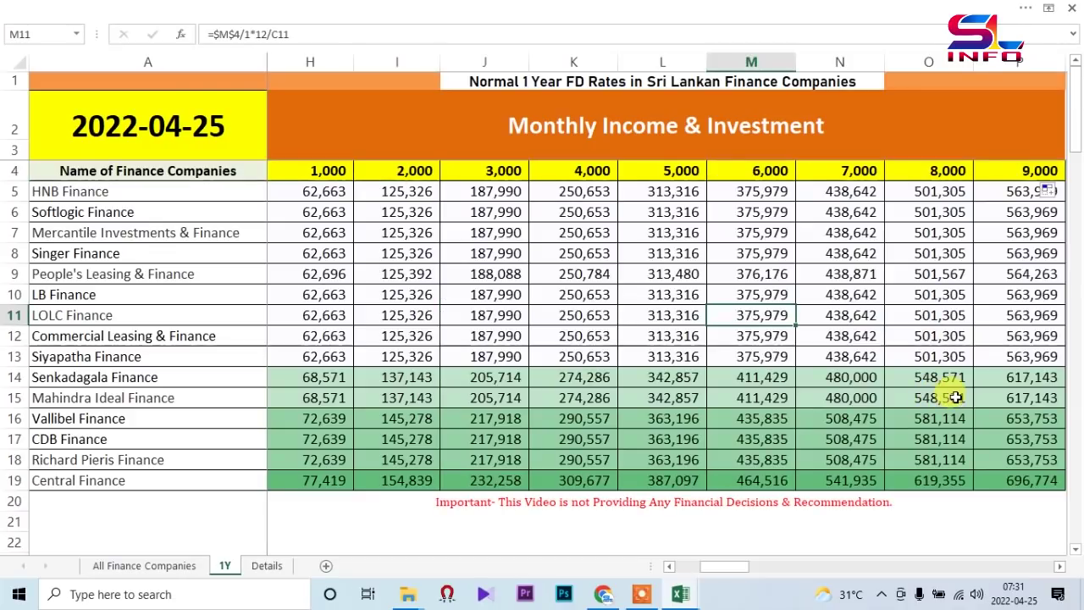
click(1038, 375)
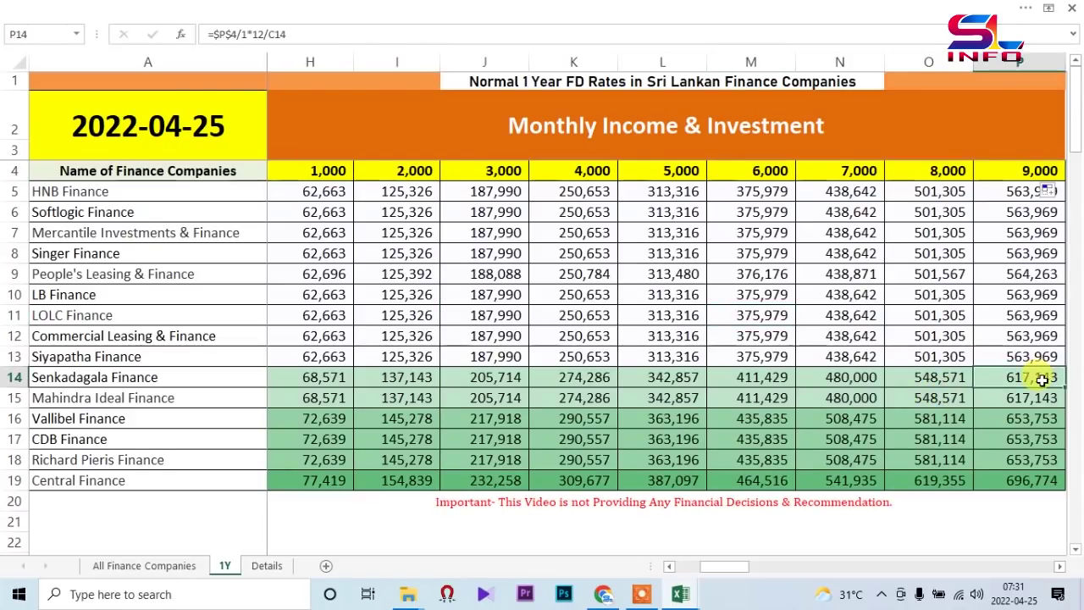
click(669, 193)
click(836, 190)
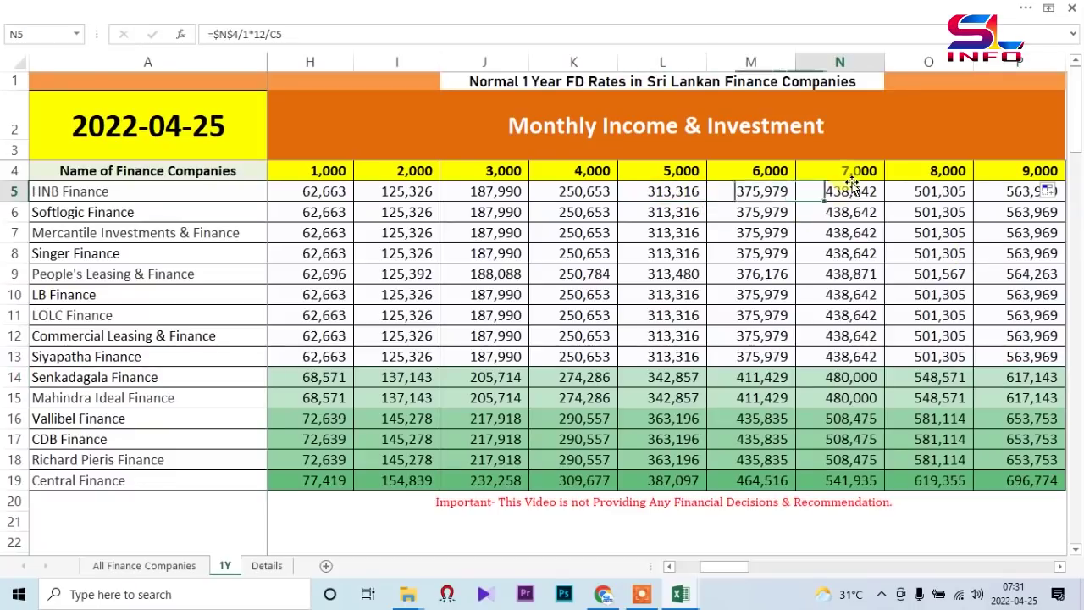
click(1007, 196)
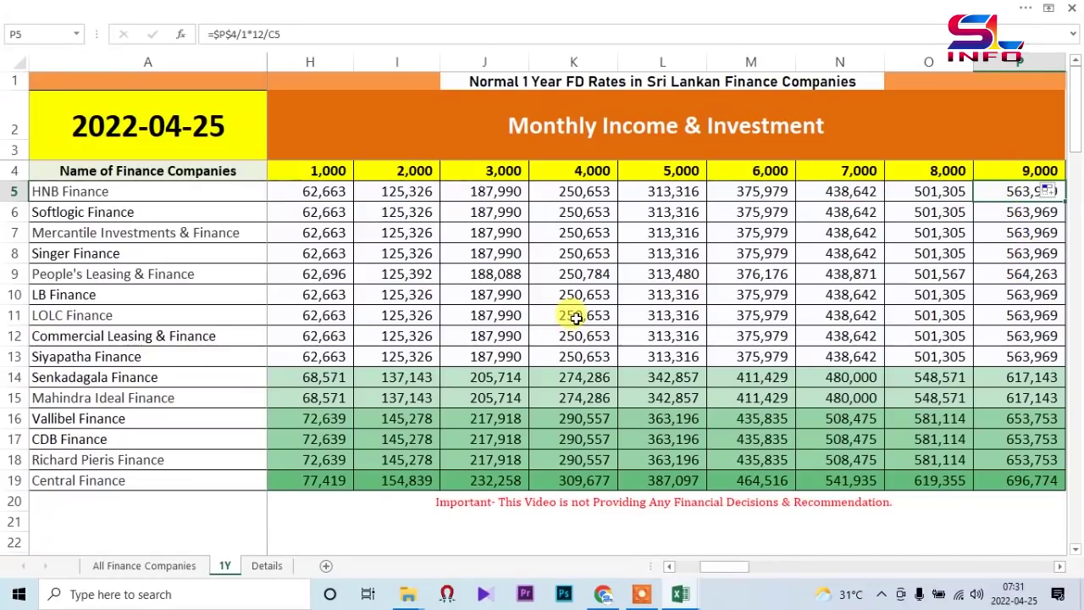
- Change the monthly incomes to 10000 in H4 and 20000 in I4
double_click(335, 170)
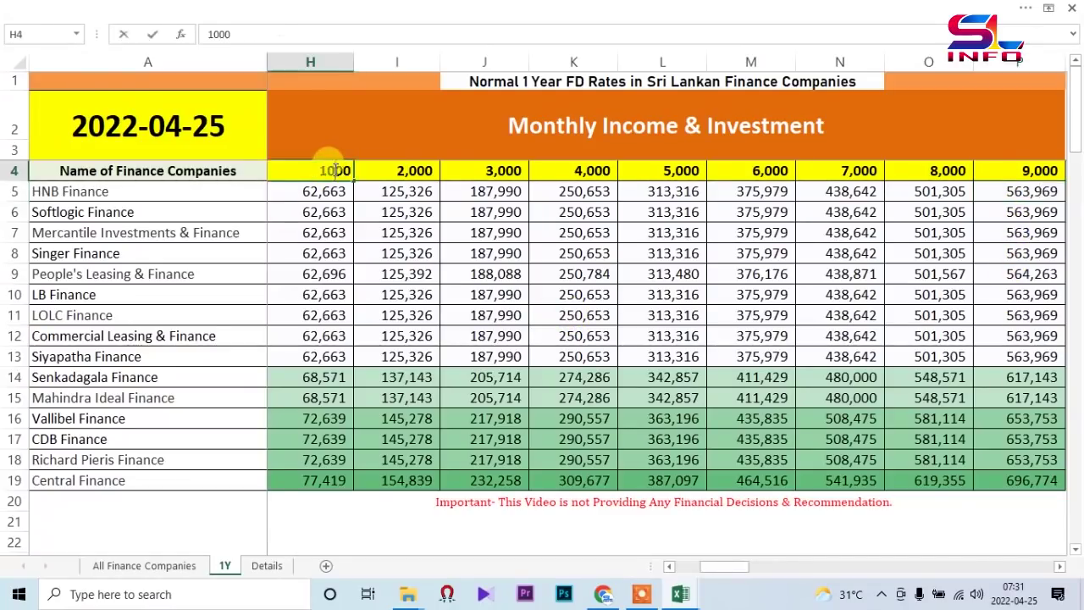
text(0)
key(Return)
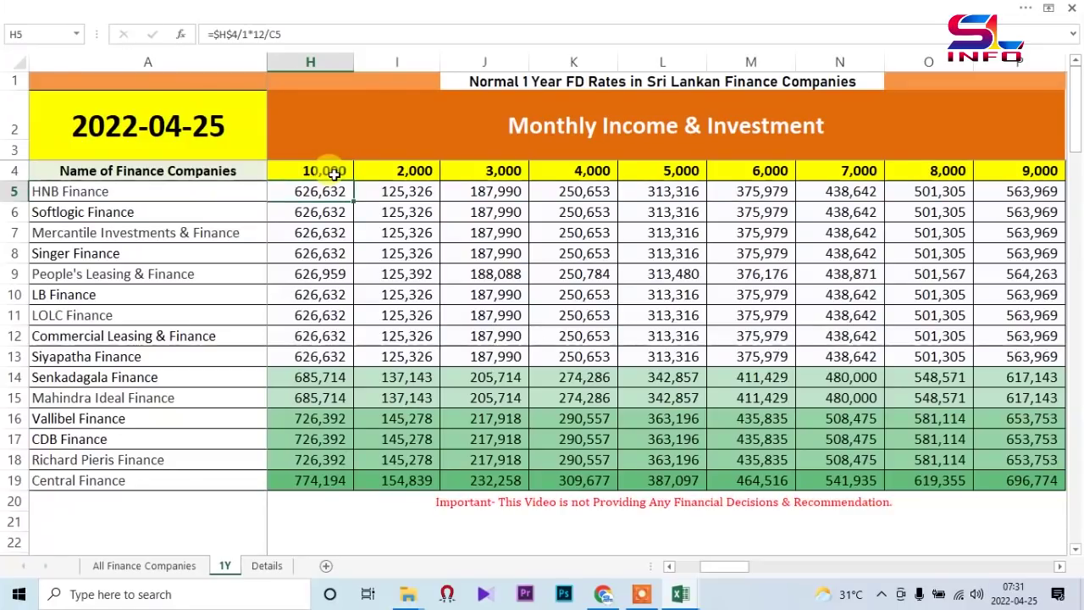
double_click(384, 171)
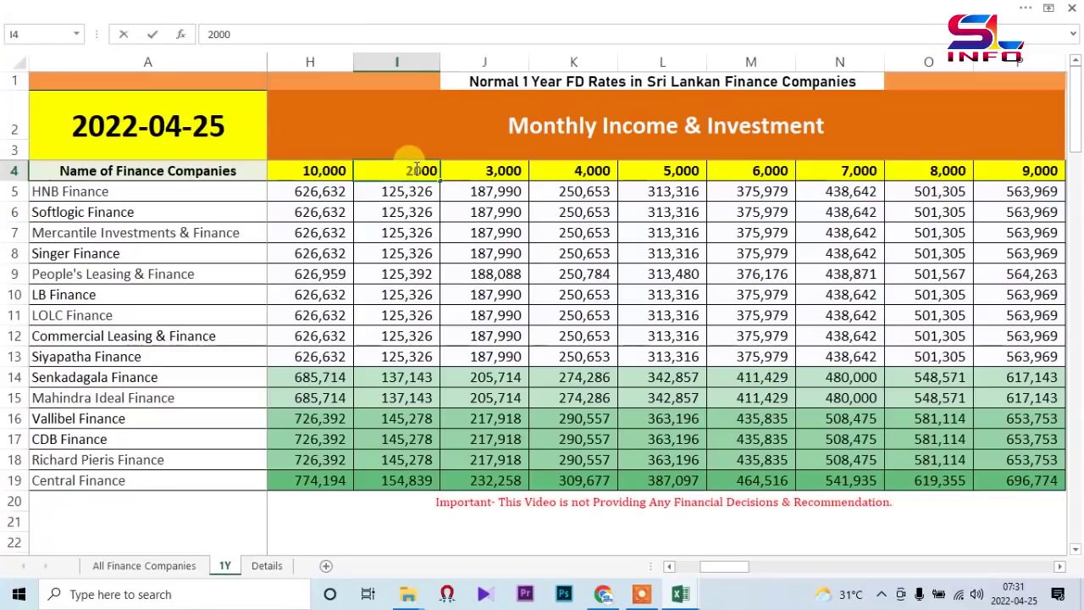
text(0)
key(Return)
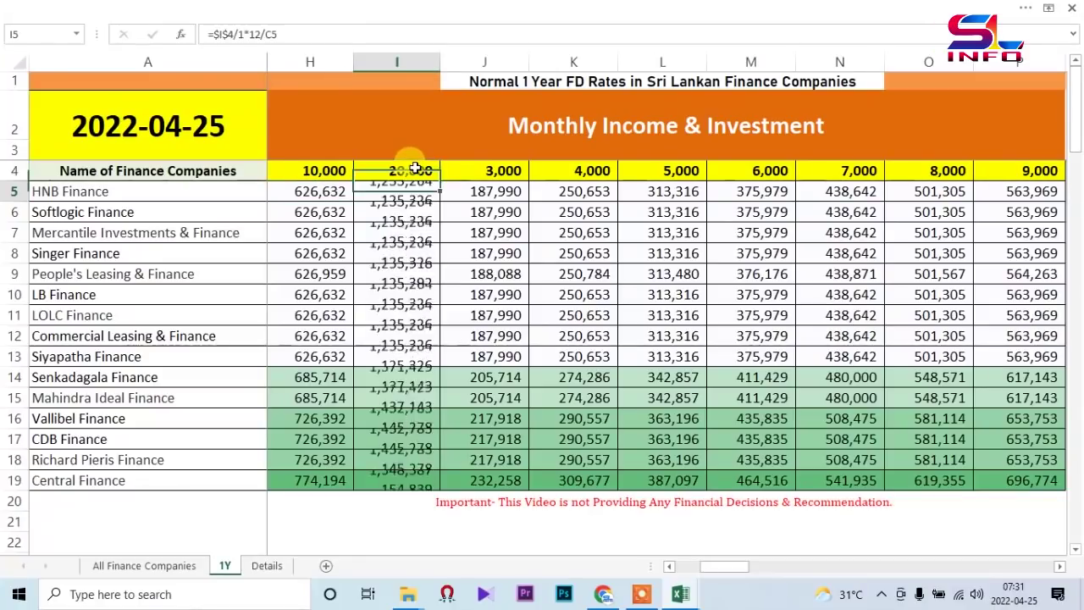
- Fill the income series from H4:I4 across to 90,000 in P4 and check HNB Finance's required investments for 50,000 and 90,000
drag(322, 170, 1043, 183)
click(1029, 271)
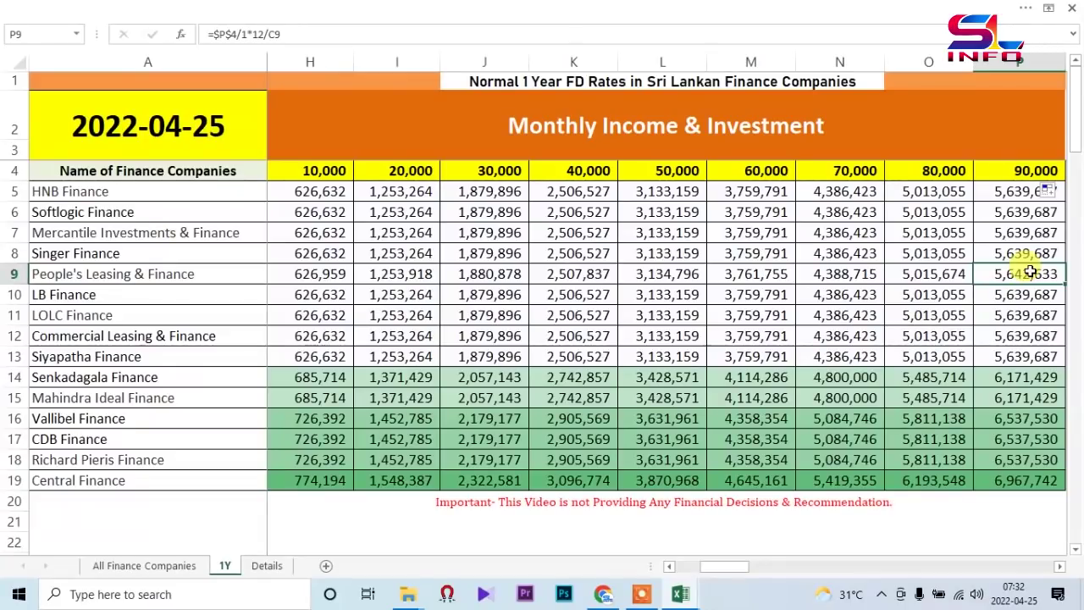
click(670, 191)
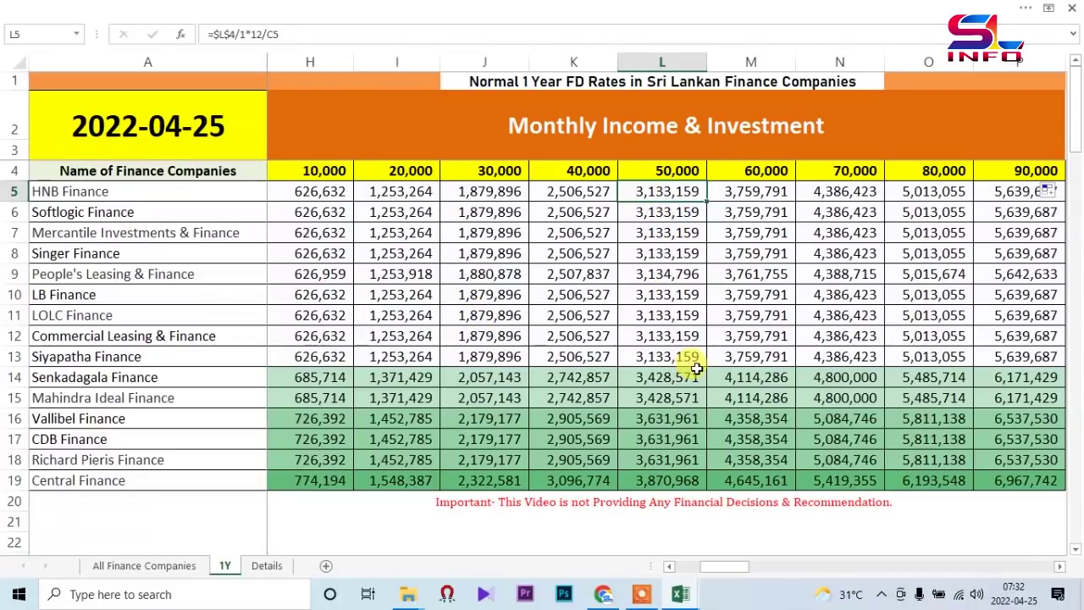
click(666, 173)
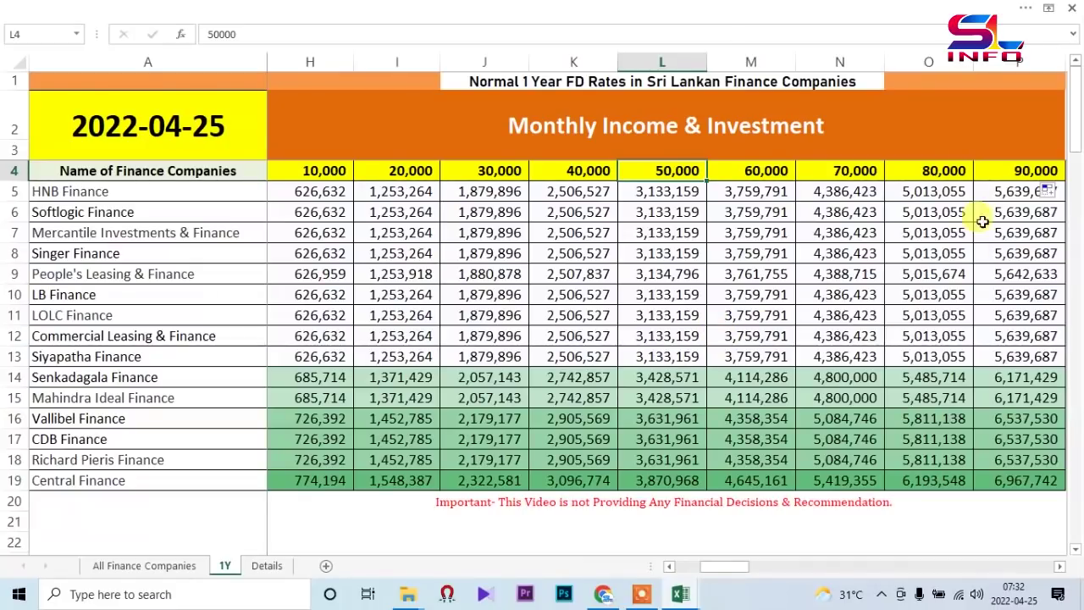
click(996, 177)
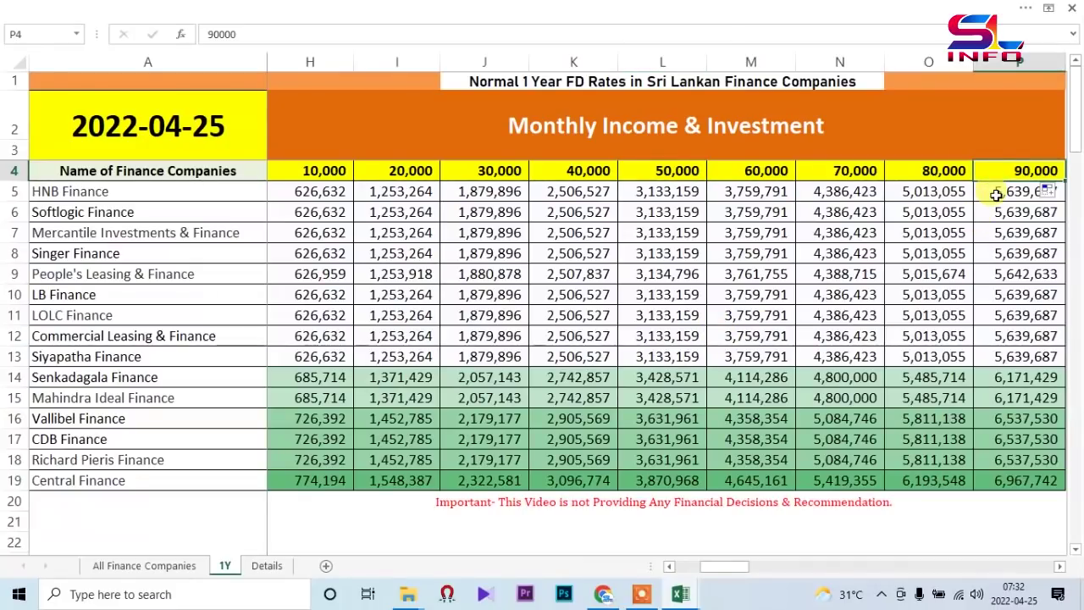
click(996, 193)
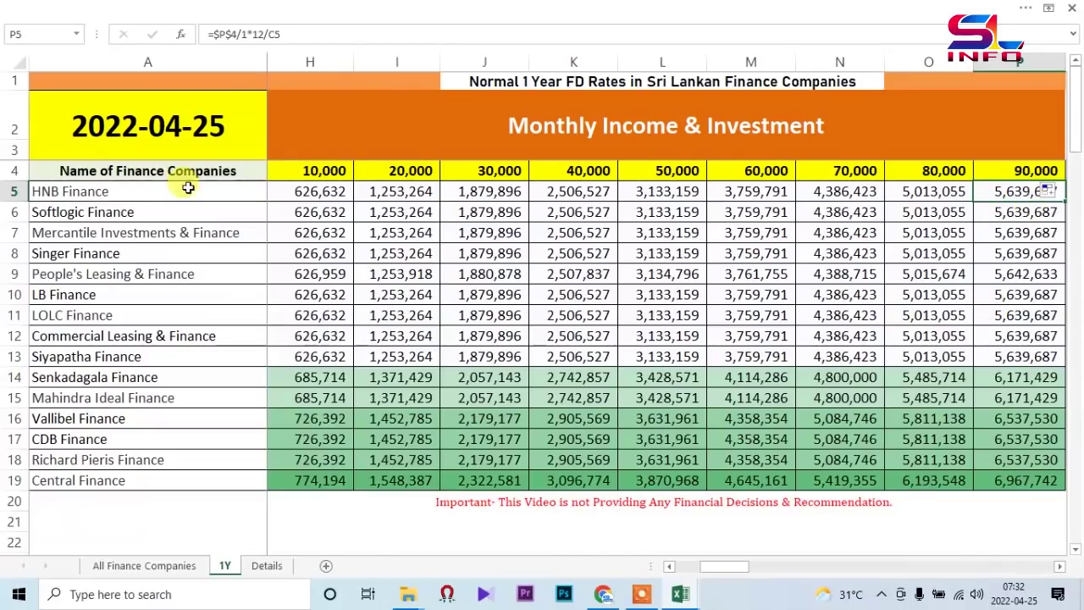
- Change the monthly incomes in H4 to 100000 and I4 to 200000, and fill the series across to 900,000 in P4
double_click(333, 168)
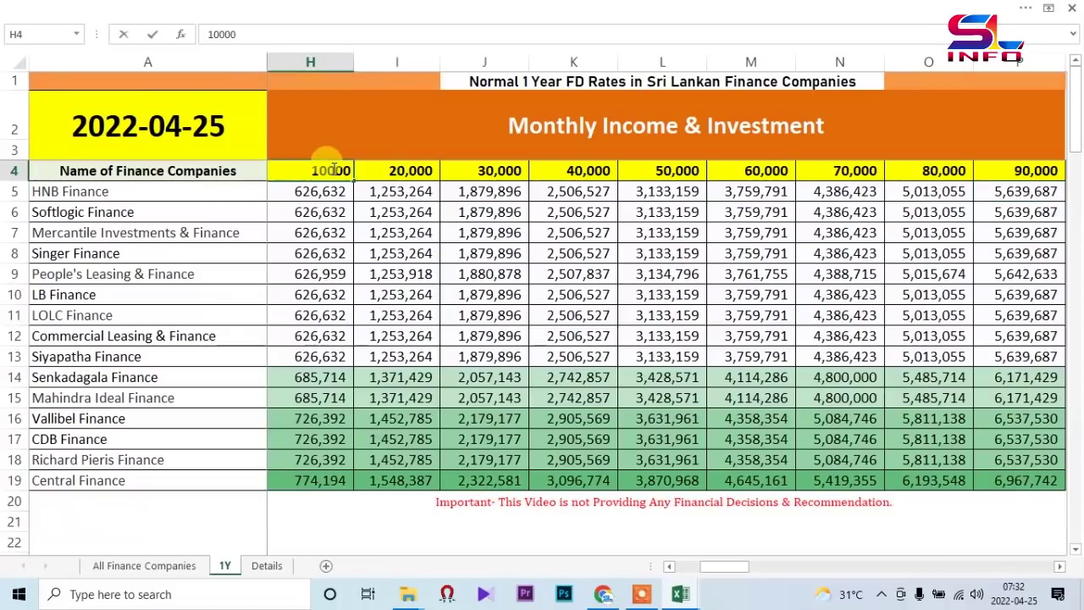
text(0)
key(Return)
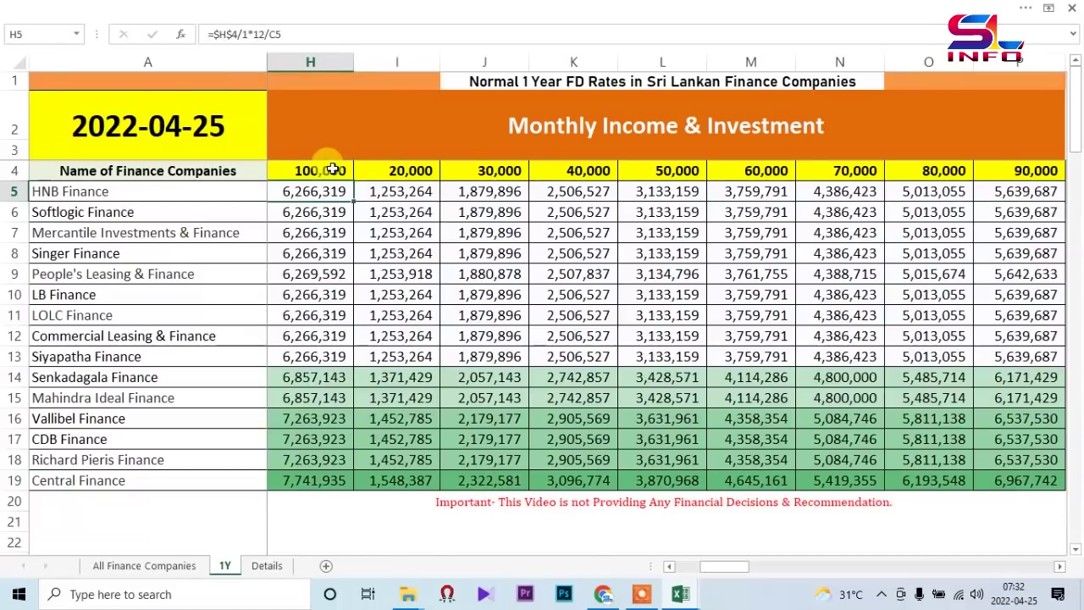
double_click(413, 170)
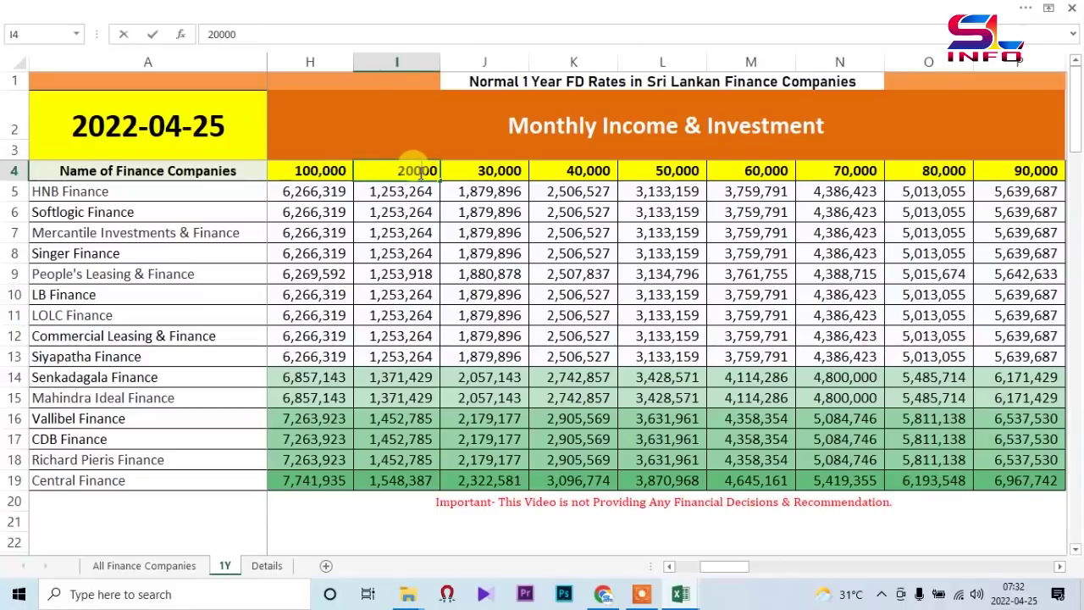
text(0)
key(Return)
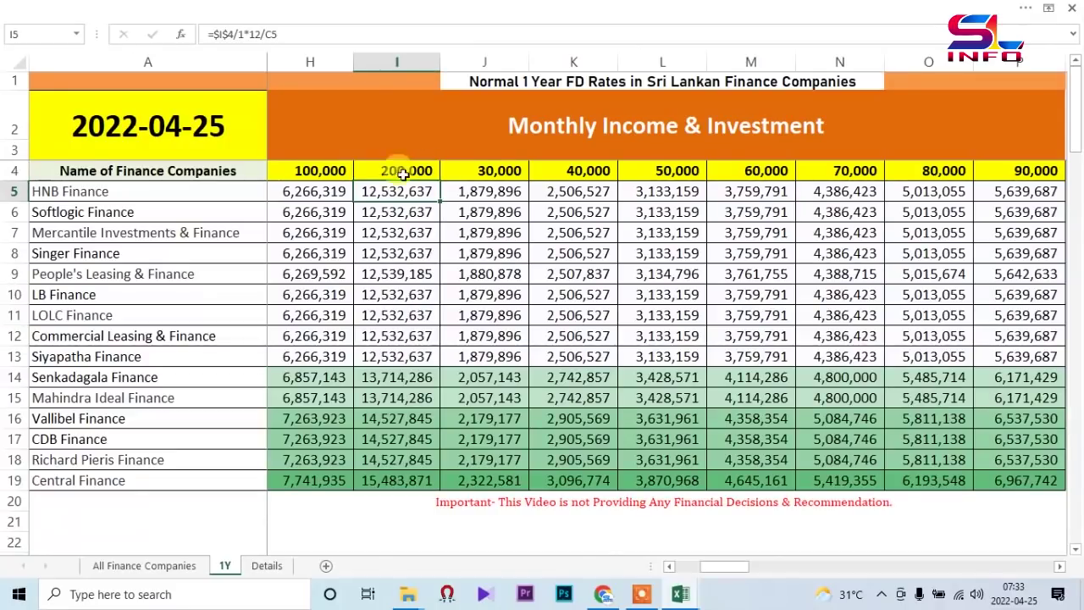
drag(297, 167, 1018, 170)
- Examine the investments the finance companies require for monthly incomes of 400,000 and 800,000
click(360, 170)
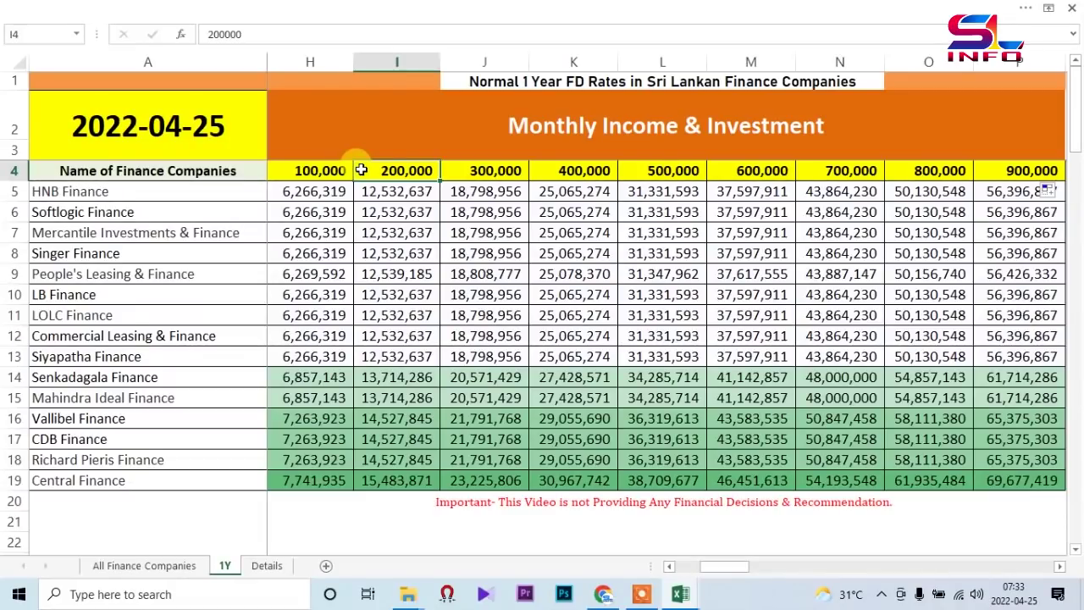
click(603, 173)
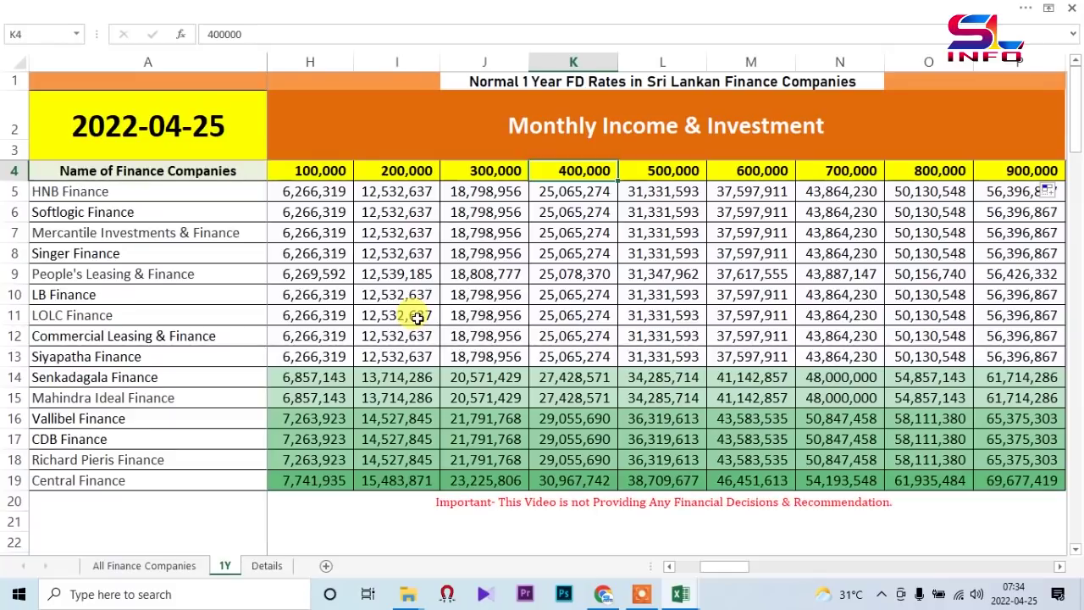
click(552, 197)
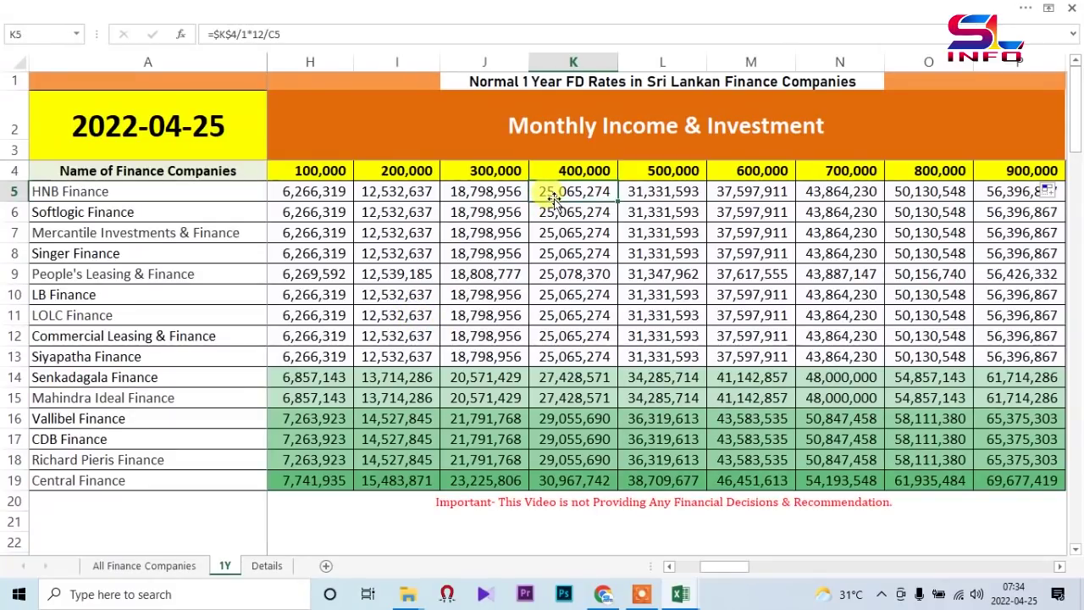
click(551, 211)
click(587, 173)
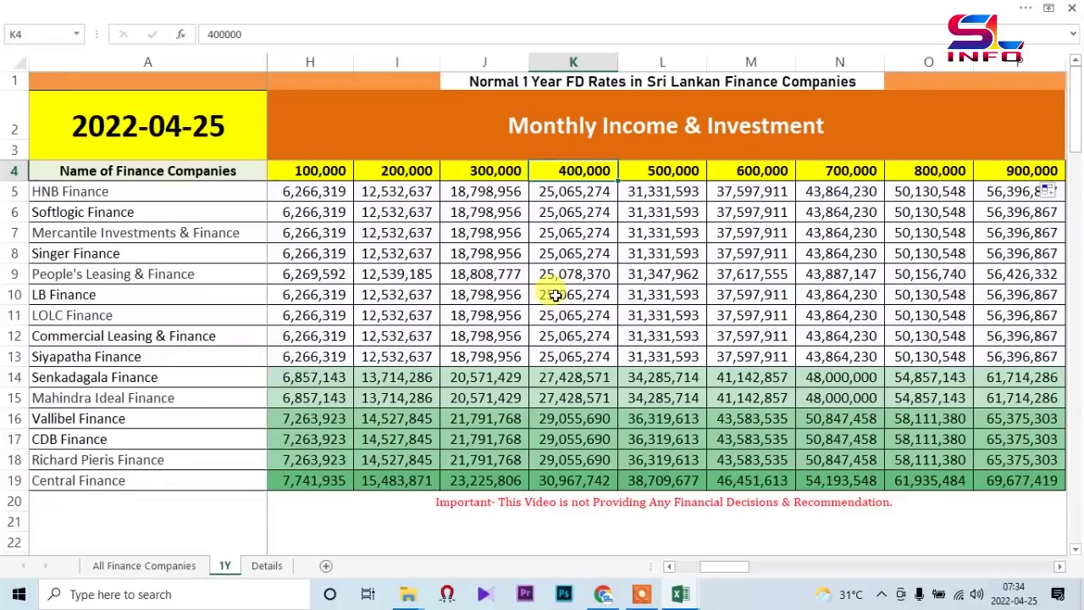
click(559, 194)
click(560, 210)
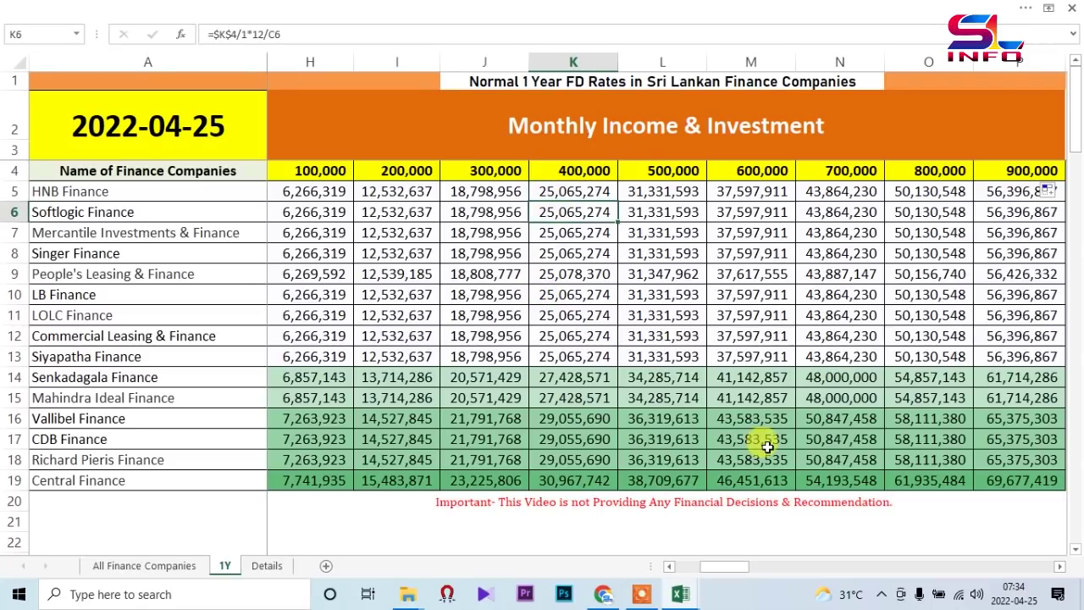
click(950, 189)
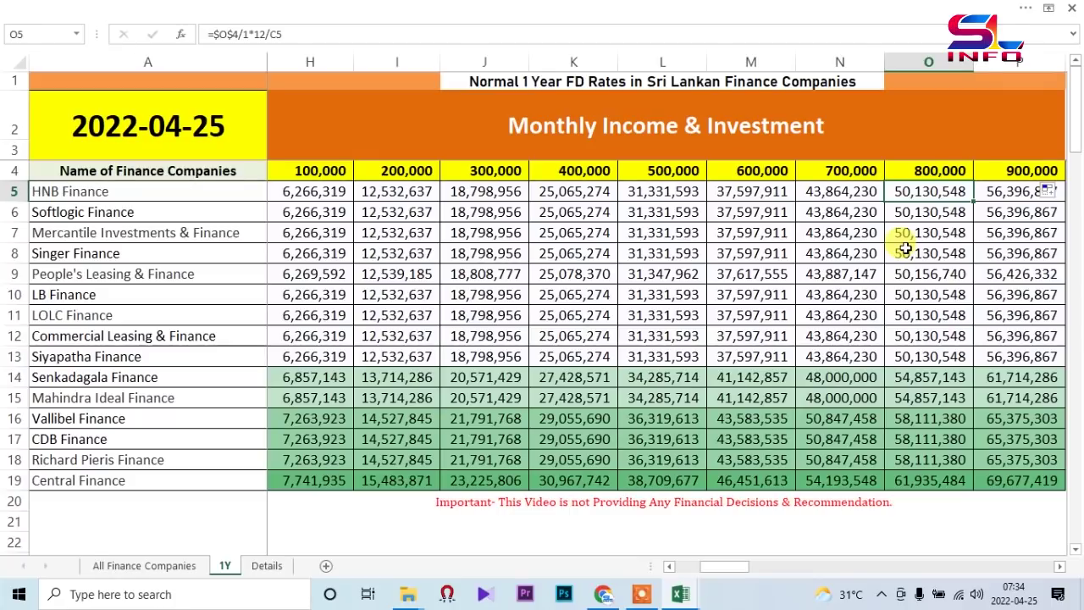
click(929, 170)
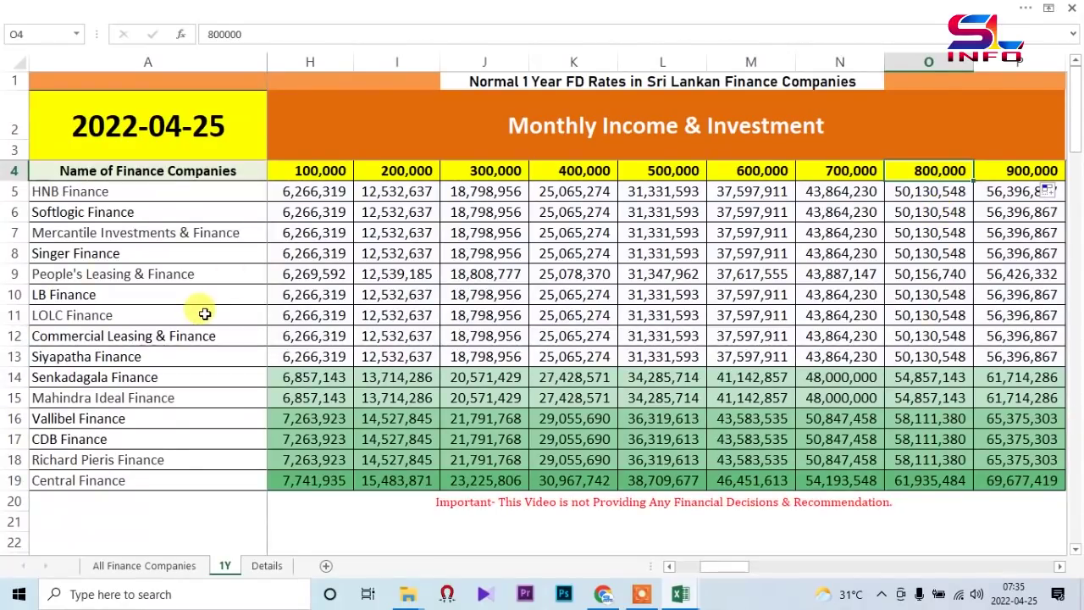
click(585, 357)
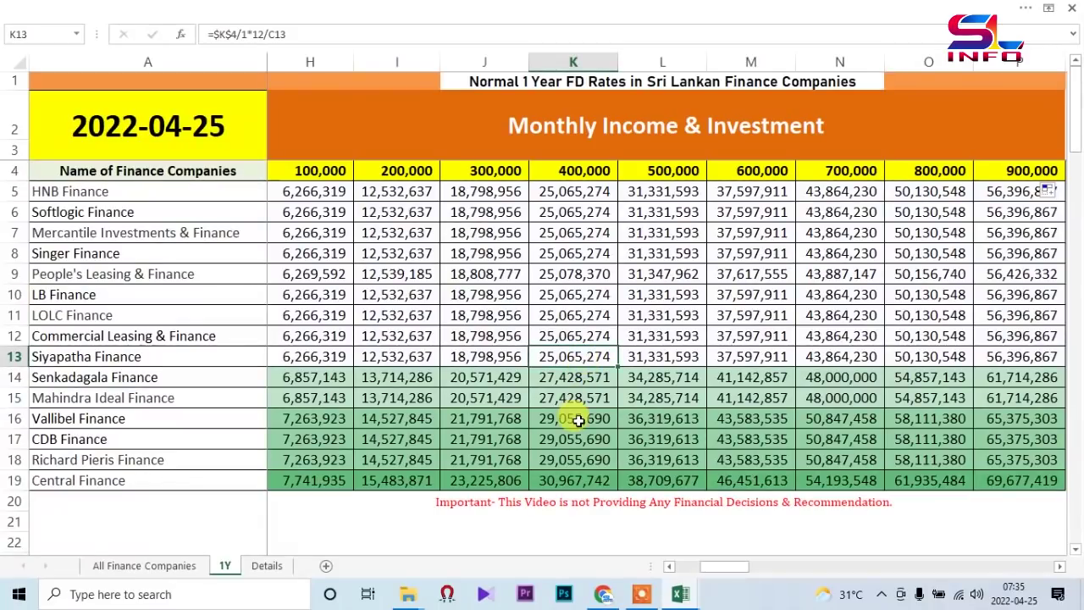